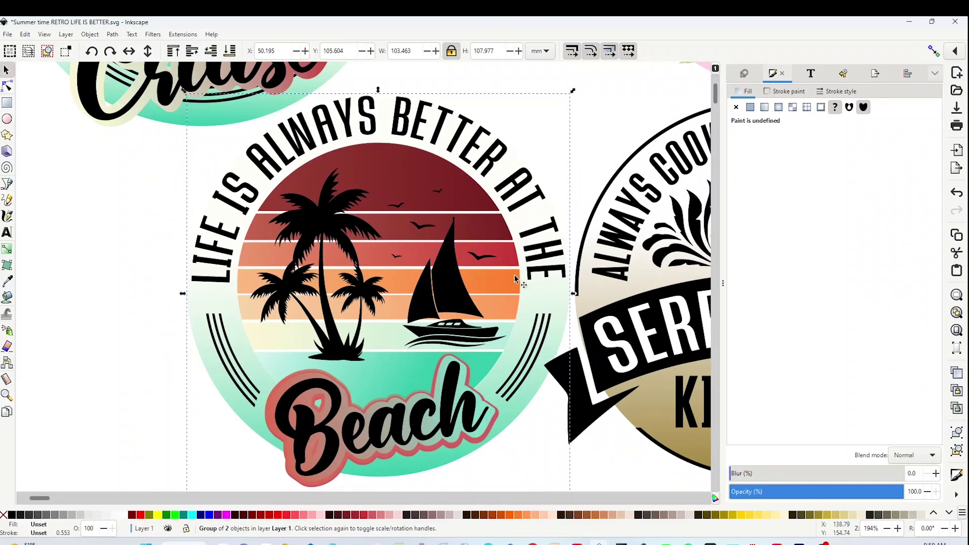
# Undo the Beach design's last move, deselect, and switch to New document 4 with the blank-banner badge
pyautogui.click(955, 194)
pyautogui.click(565, 111)
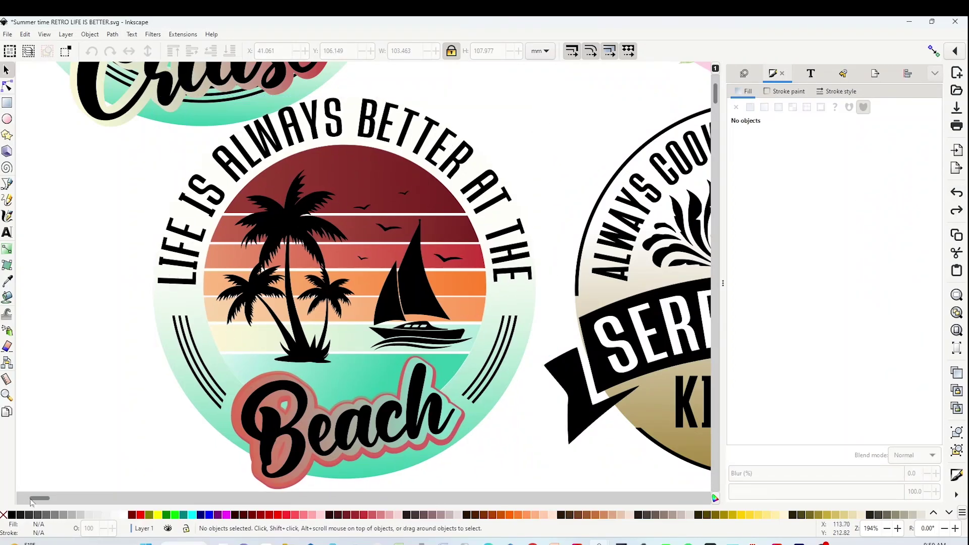
pyautogui.moveTo(30, 502); pyautogui.dragTo(33, 501)
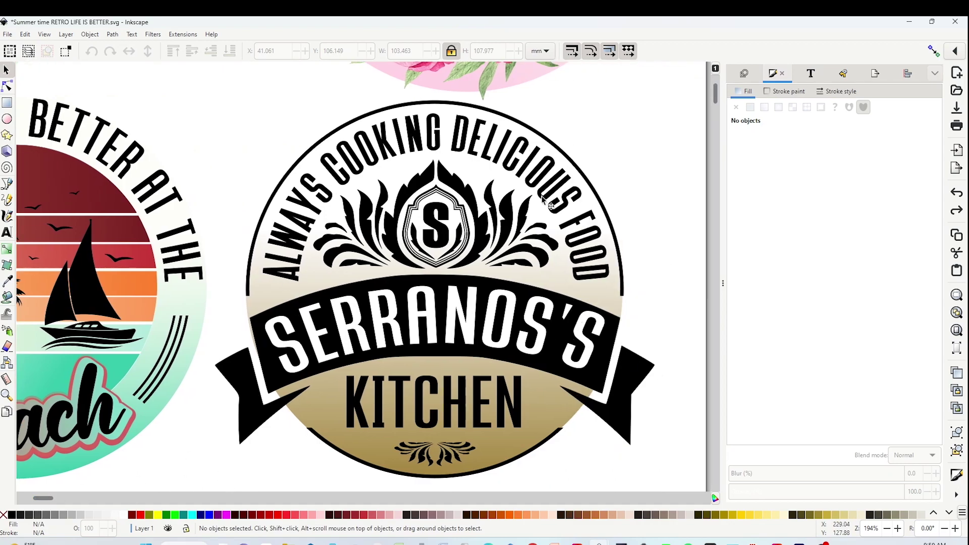
pyautogui.scroll(10, 640, 268)
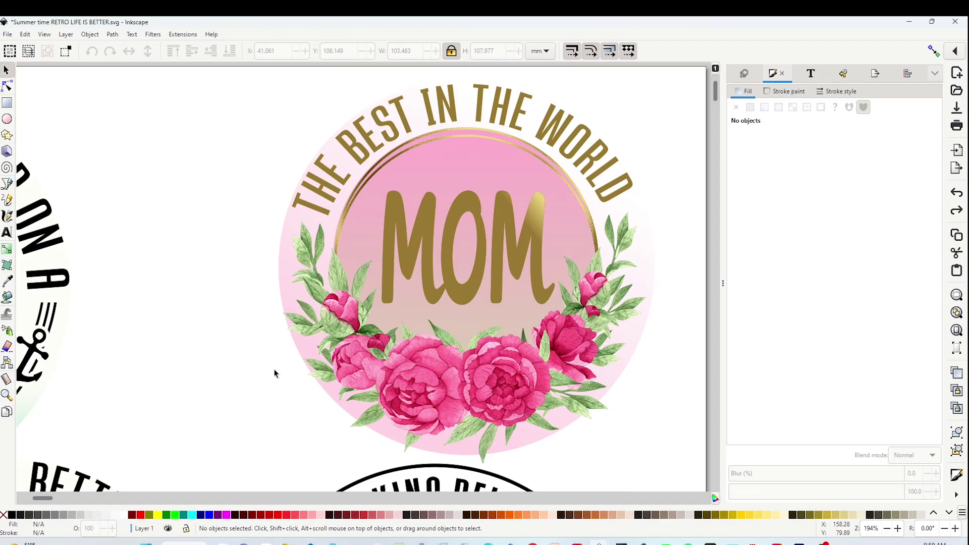
pyautogui.hscroll(-5, 59, 500)
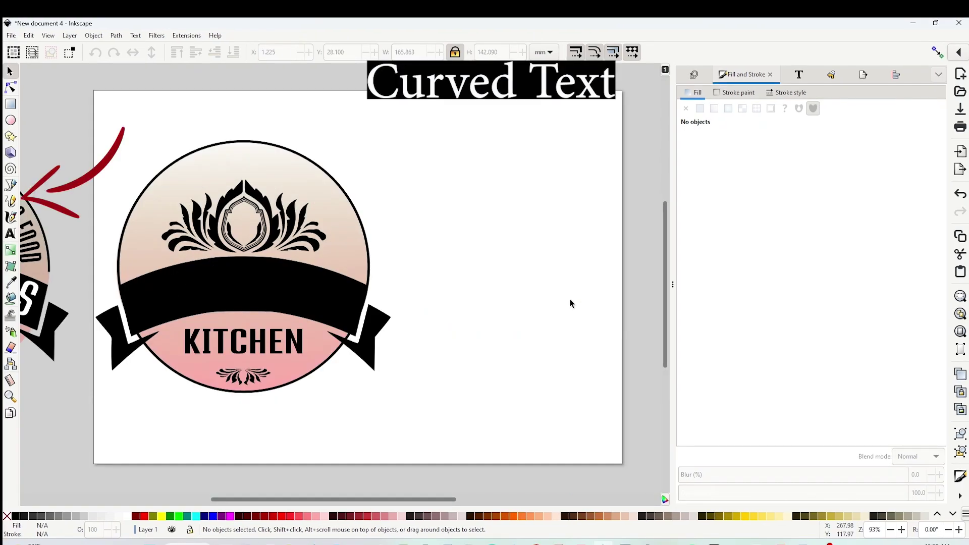
# Draw a wavy freehand curve with the Pencil tool to the right of the KITCHEN badge
pyautogui.click(10, 201)
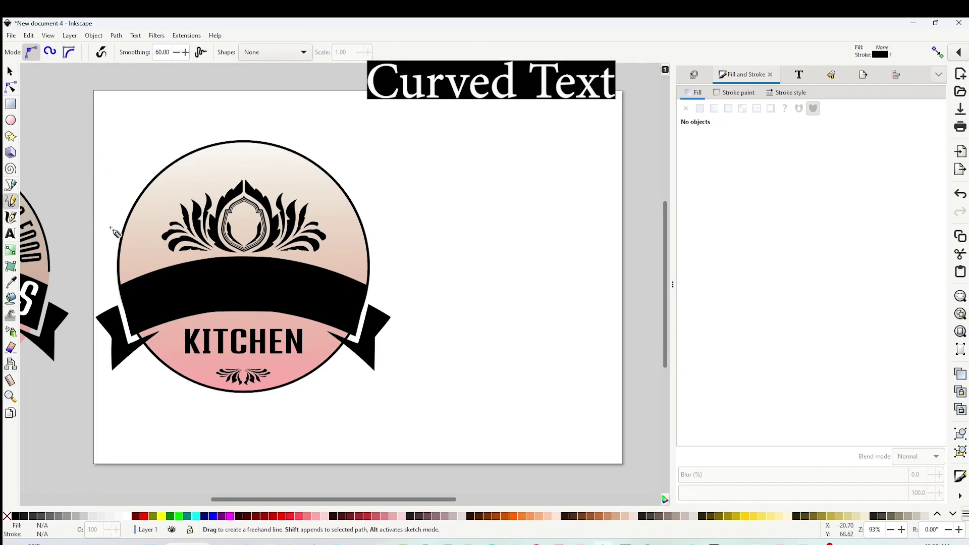
pyautogui.moveTo(379, 178)
pyautogui.mouseDown()
pyautogui.moveTo(545, 191)
pyautogui.moveTo(583, 188)
pyautogui.moveTo(614, 161)
pyautogui.mouseUp()
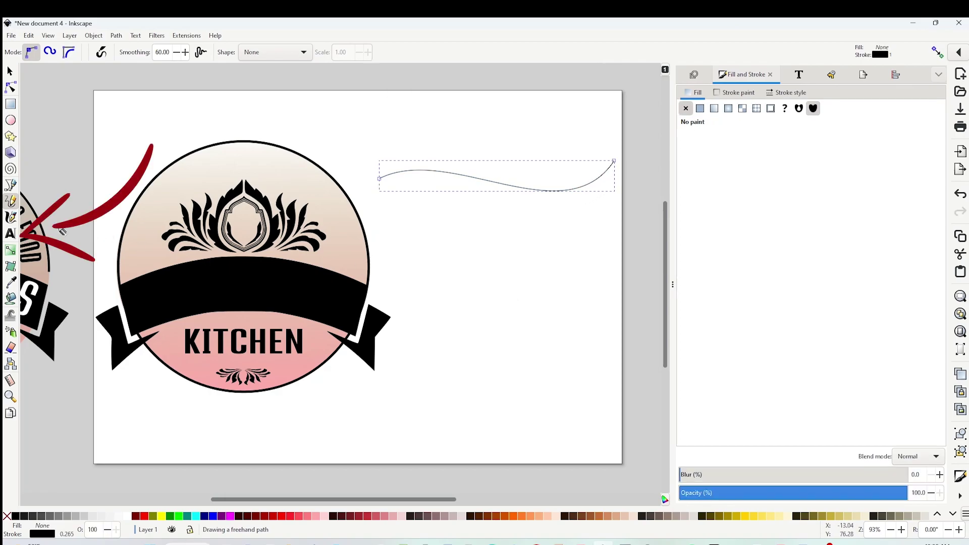
pyautogui.click(10, 234)
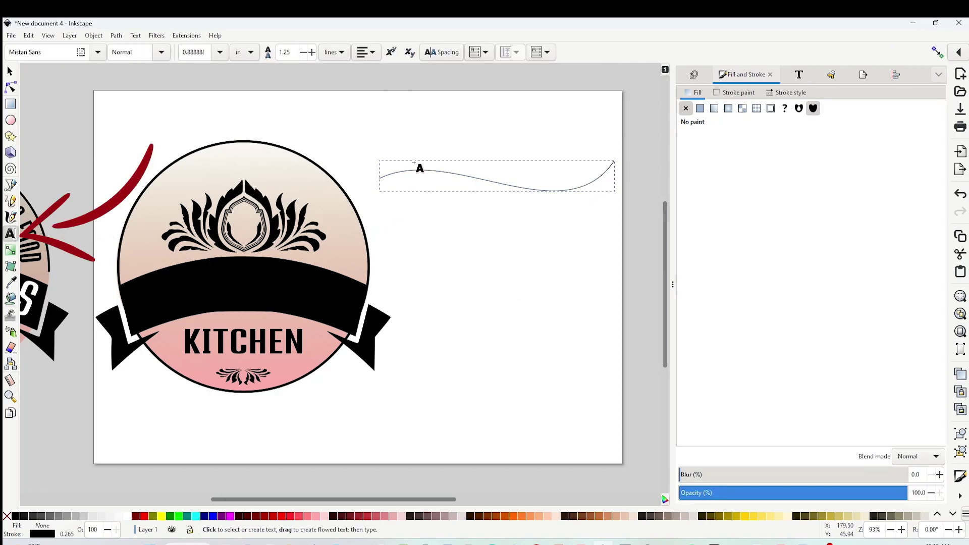
# Create a text object reading 'cooking with love' just above the wavy curve
pyautogui.click(393, 152)
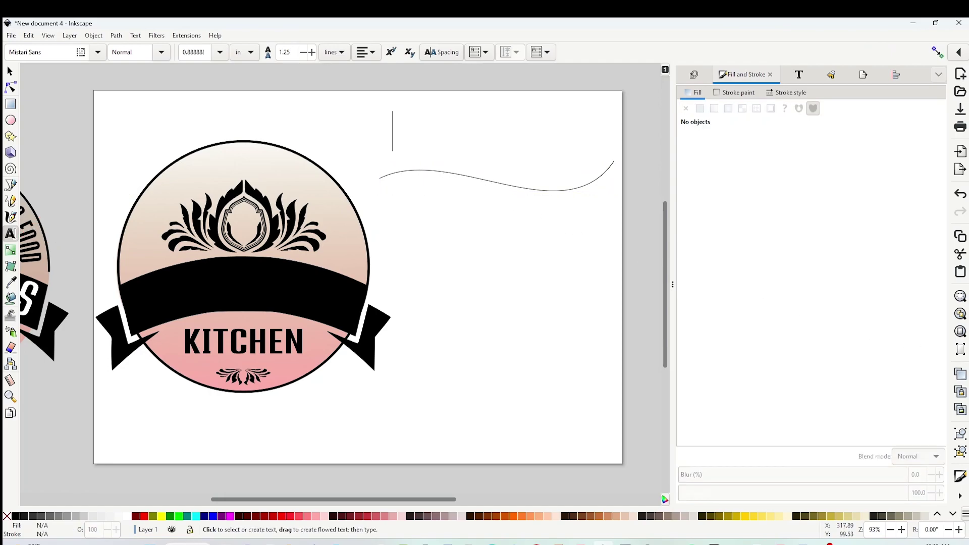
pyautogui.click(393, 151)
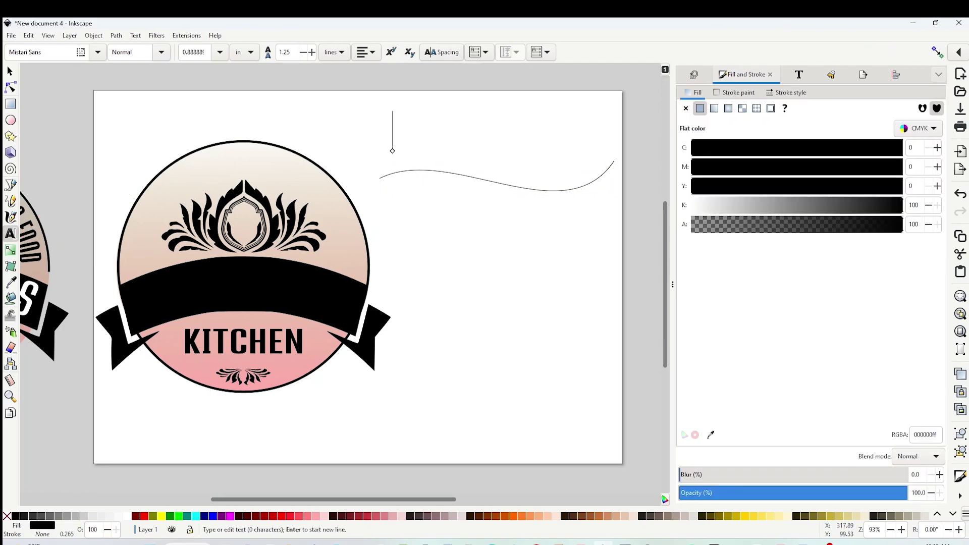
pyautogui.write('cooking ')
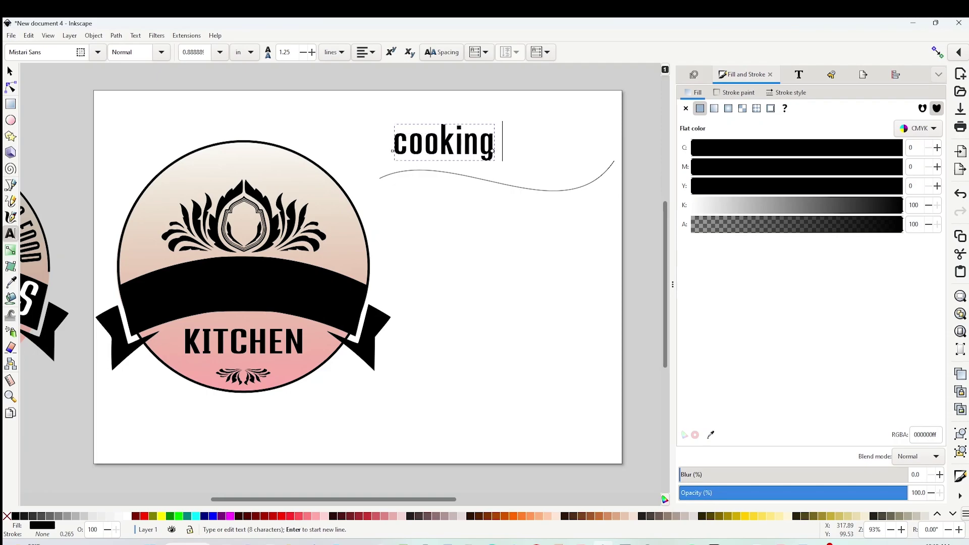
pyautogui.write('with love')
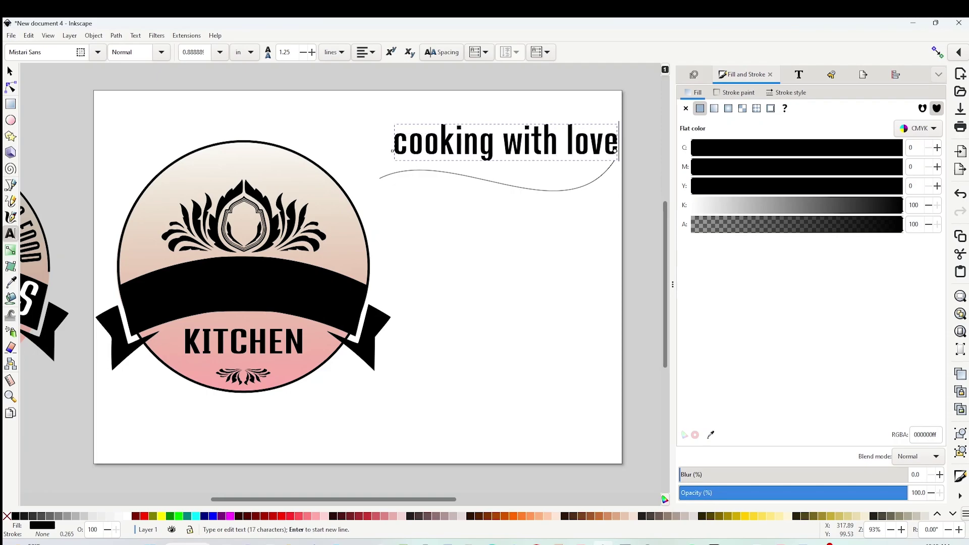
pyautogui.press('Escape')
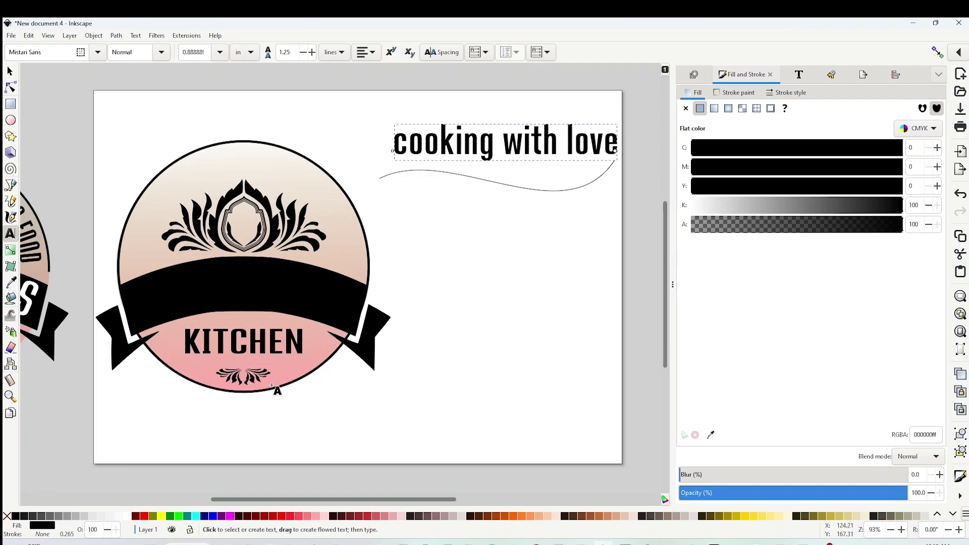
# Move the 'cooking with love' text onto the curve and select both together
pyautogui.click(10, 73)
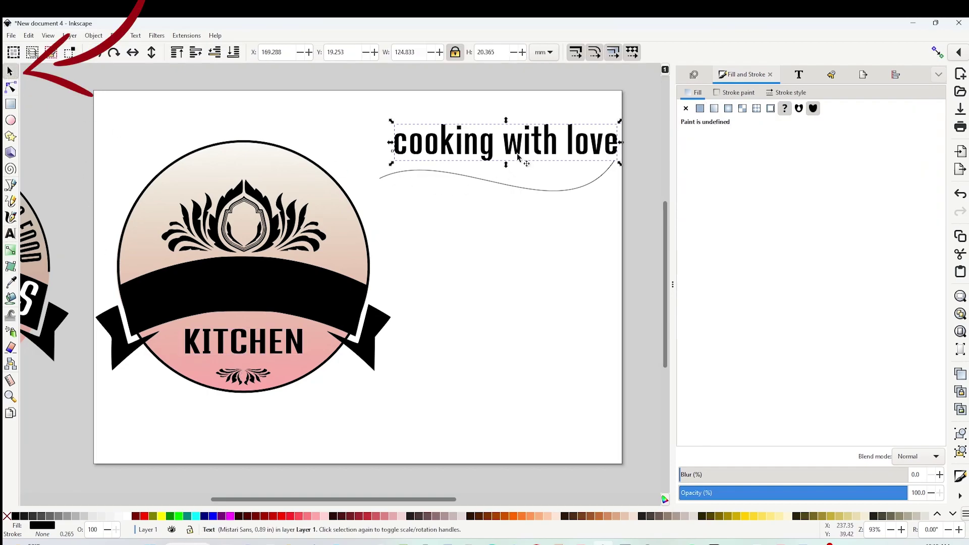
pyautogui.moveTo(531, 144); pyautogui.dragTo(520, 169)
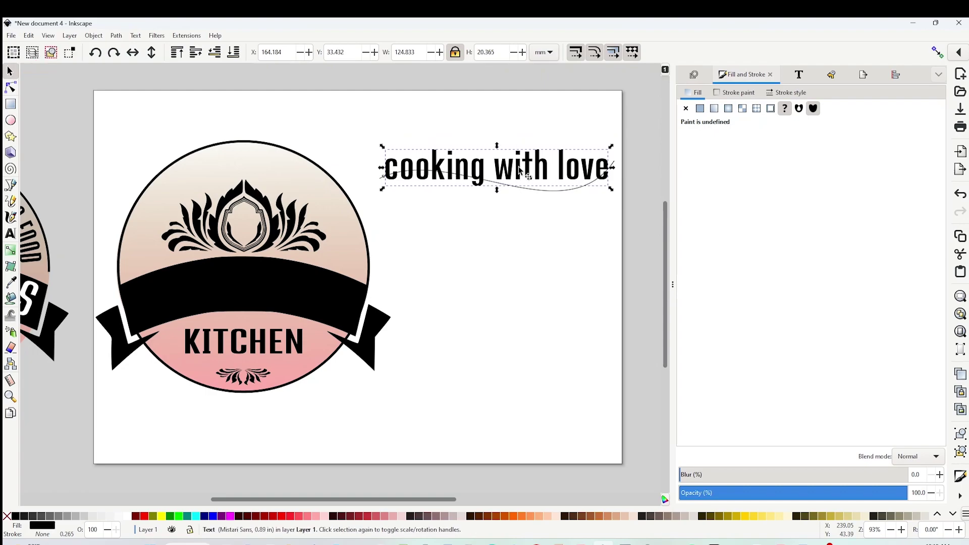
pyautogui.click(456, 123)
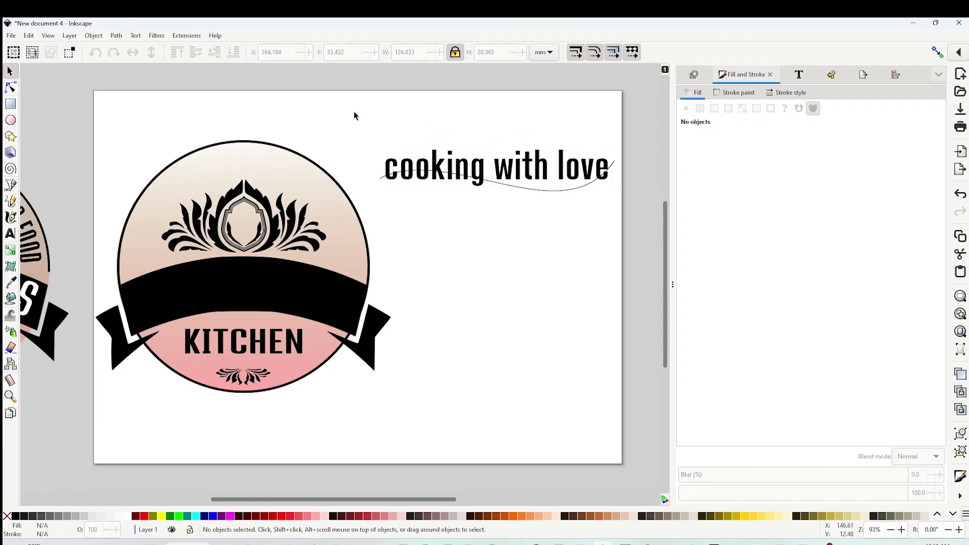
pyautogui.moveTo(354, 112); pyautogui.dragTo(626, 217)
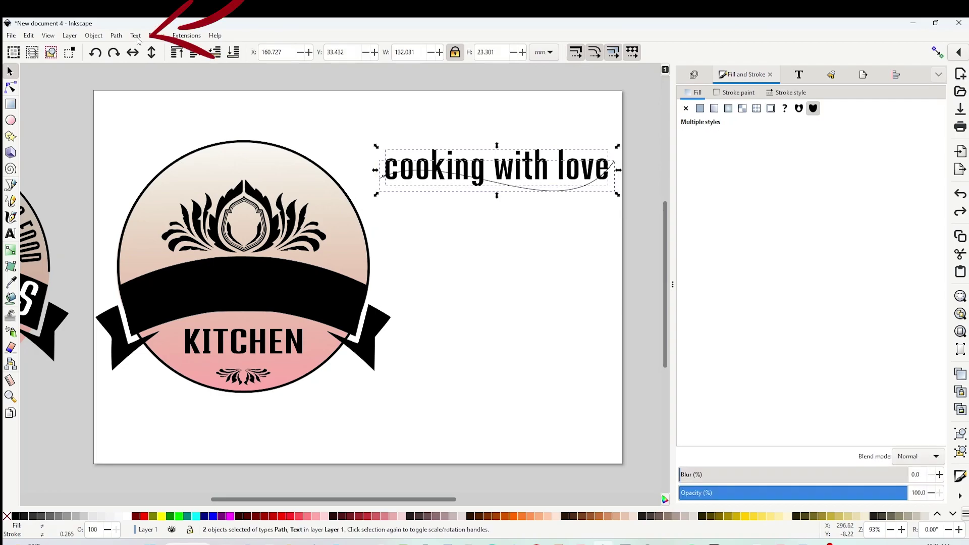
# Put 'cooking with love' on the wavy path, reposition it, and select all its letters
pyautogui.click(136, 36)
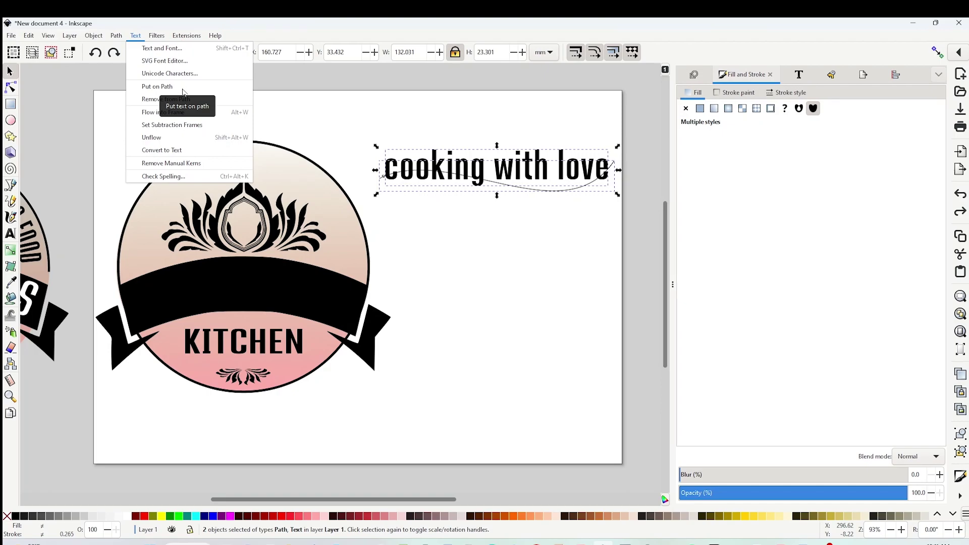
pyautogui.click(165, 88)
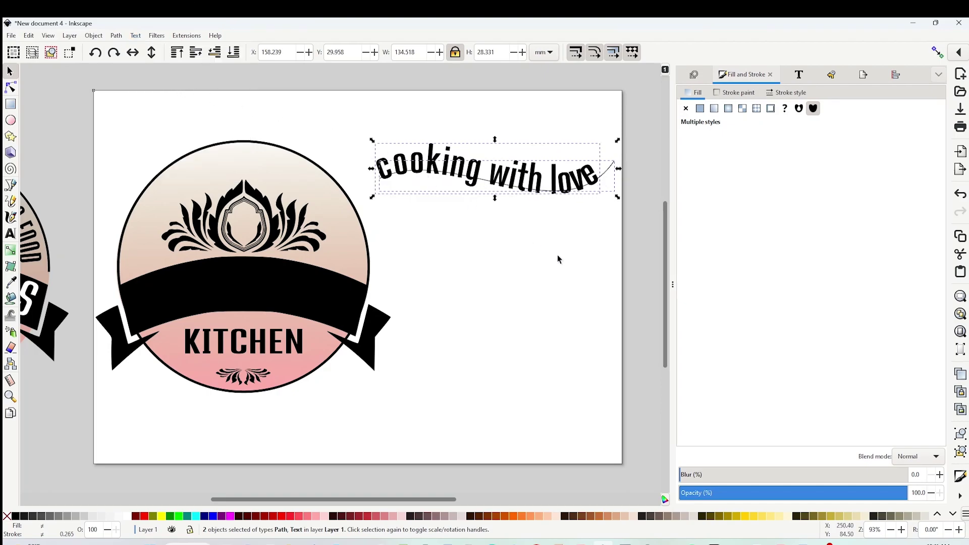
pyautogui.moveTo(504, 171); pyautogui.dragTo(585, 178)
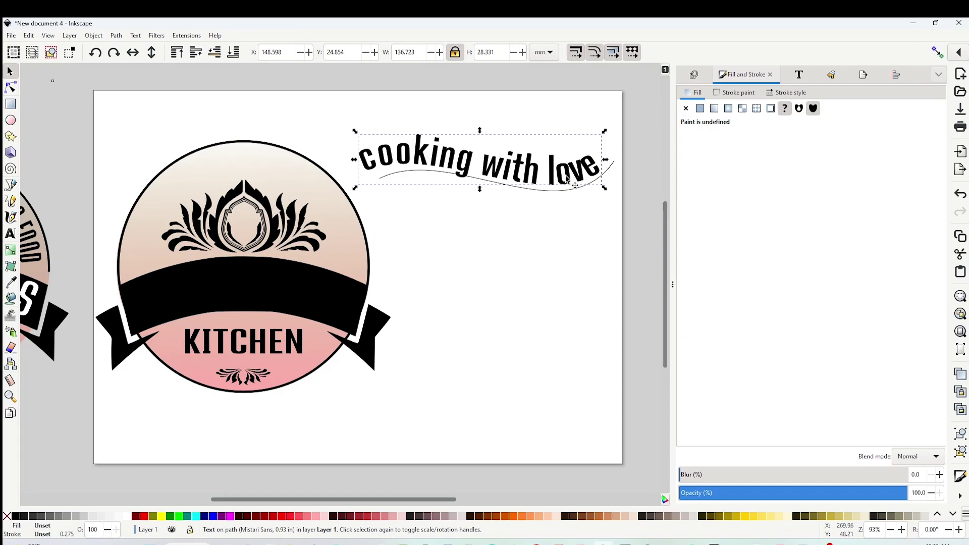
pyautogui.doubleClick(364, 160)
pyautogui.moveTo(364, 161); pyautogui.dragTo(602, 155)
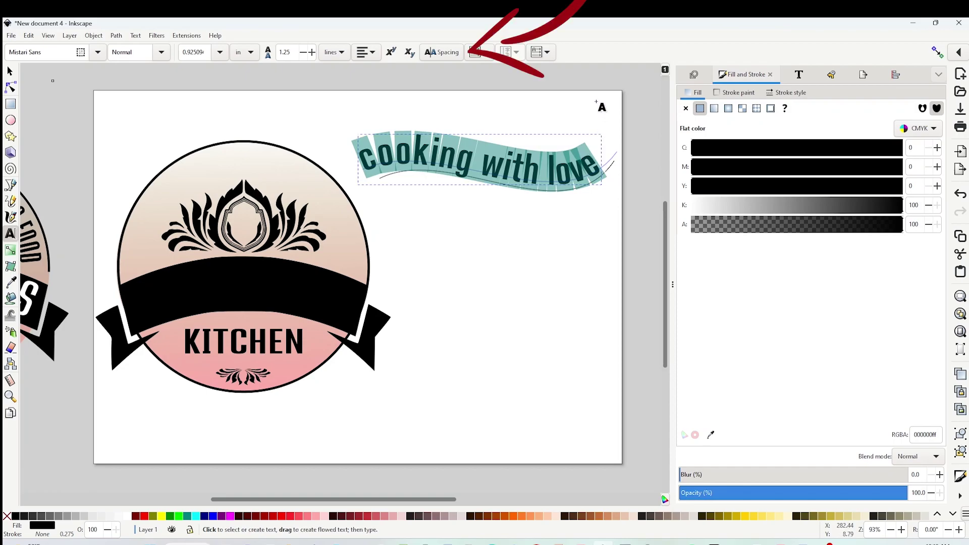
# Set the curved text's letter spacing to 7.00, then deselect it
pyautogui.click(437, 53)
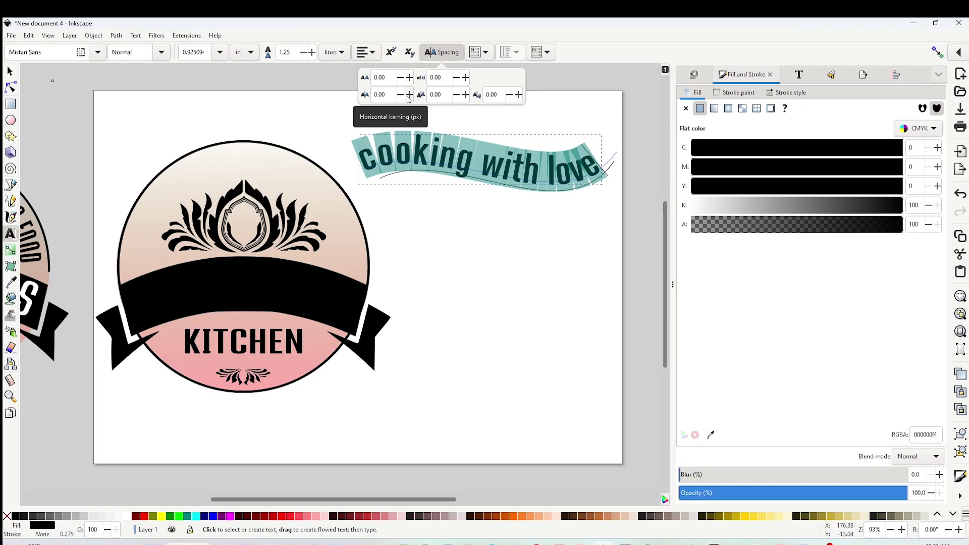
pyautogui.click(383, 77)
pyautogui.moveTo(384, 77); pyautogui.dragTo(374, 77)
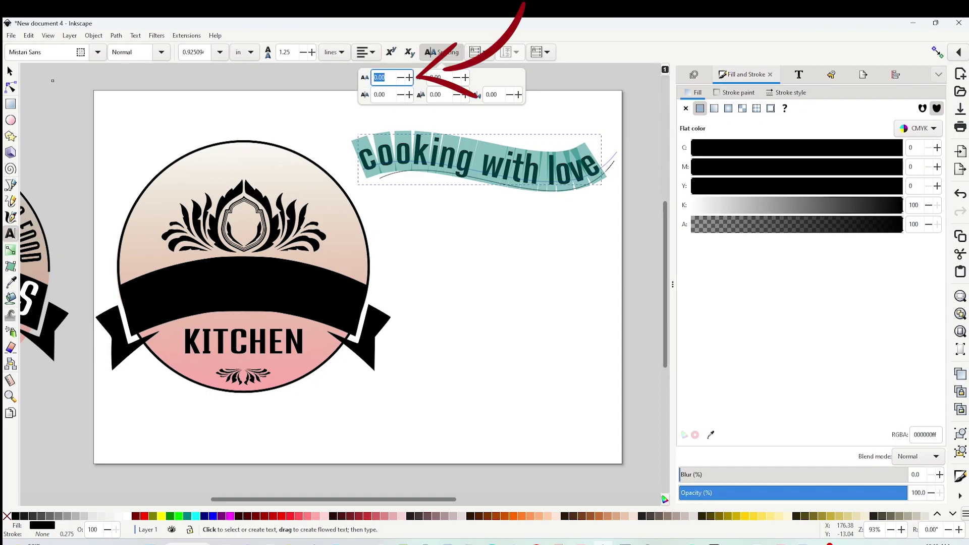
pyautogui.write('7')
pyautogui.press('Return')
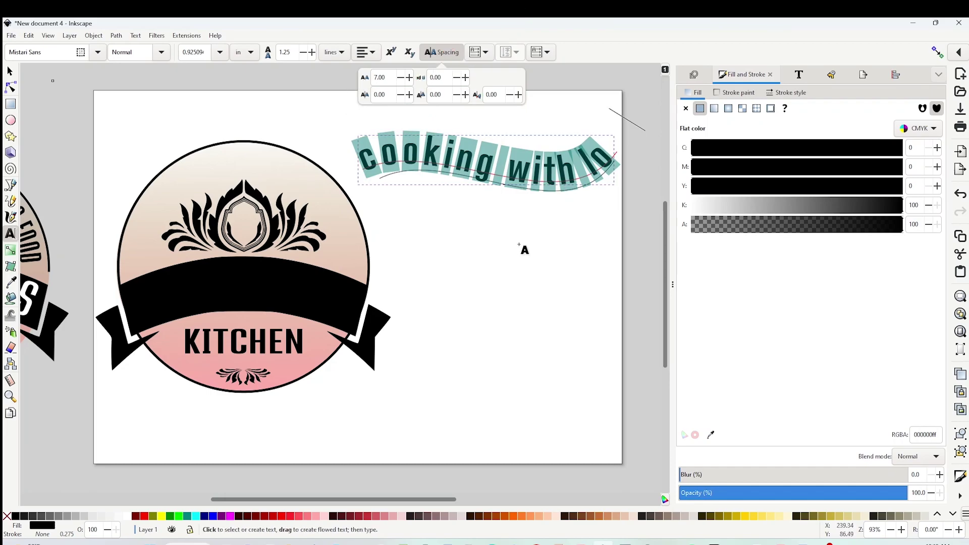
pyautogui.press('F1')
pyautogui.click(568, 265)
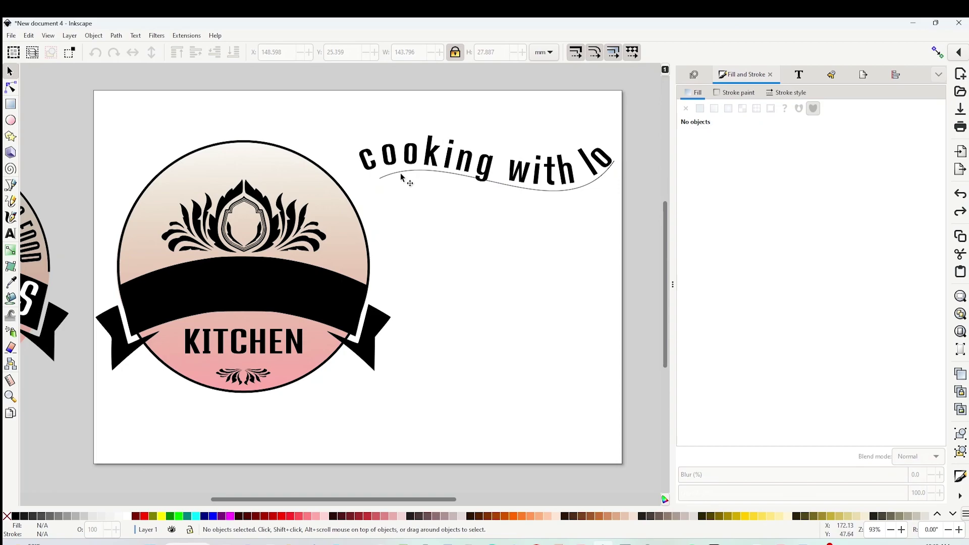
# Move the curved text down and stretch the guide curve wider so the full phrase fits
pyautogui.moveTo(402, 174); pyautogui.dragTo(395, 204)
pyautogui.click(568, 222)
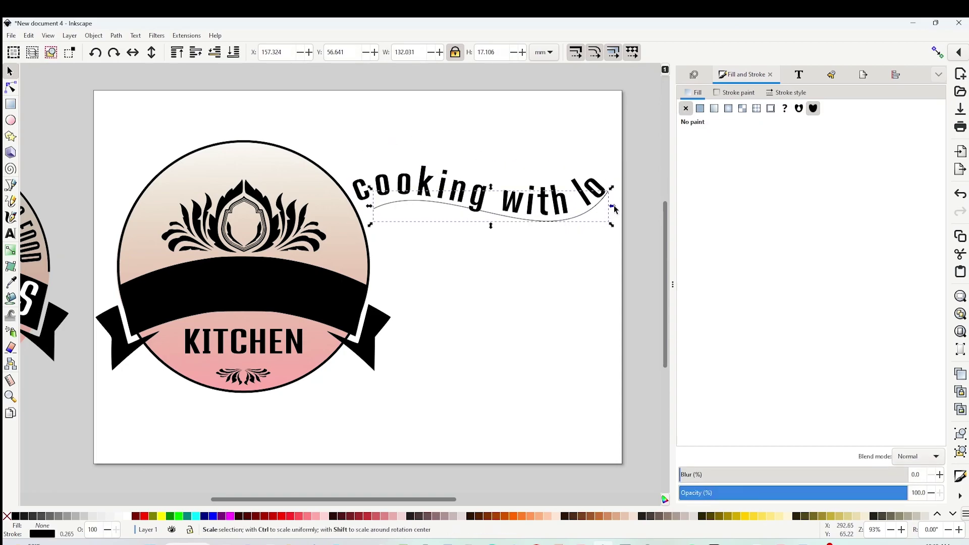
pyautogui.moveTo(611, 206); pyautogui.dragTo(657, 191)
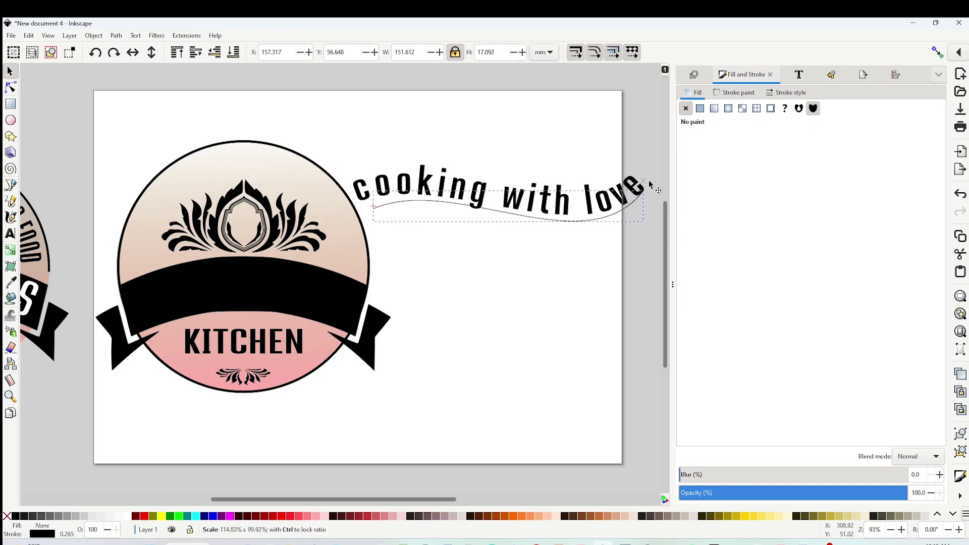
pyautogui.click(465, 249)
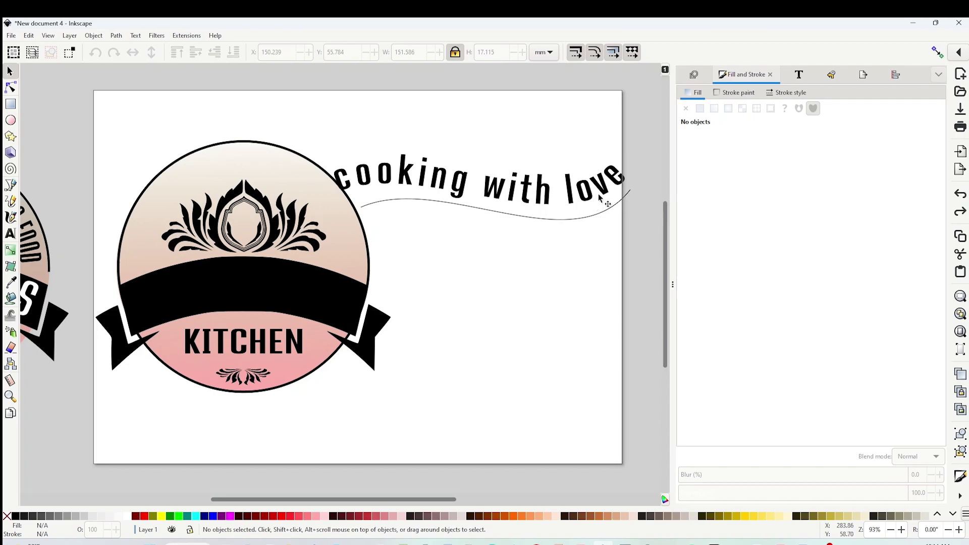
# Delete the wavy guide curve, then undo to restore it
pyautogui.click(559, 219)
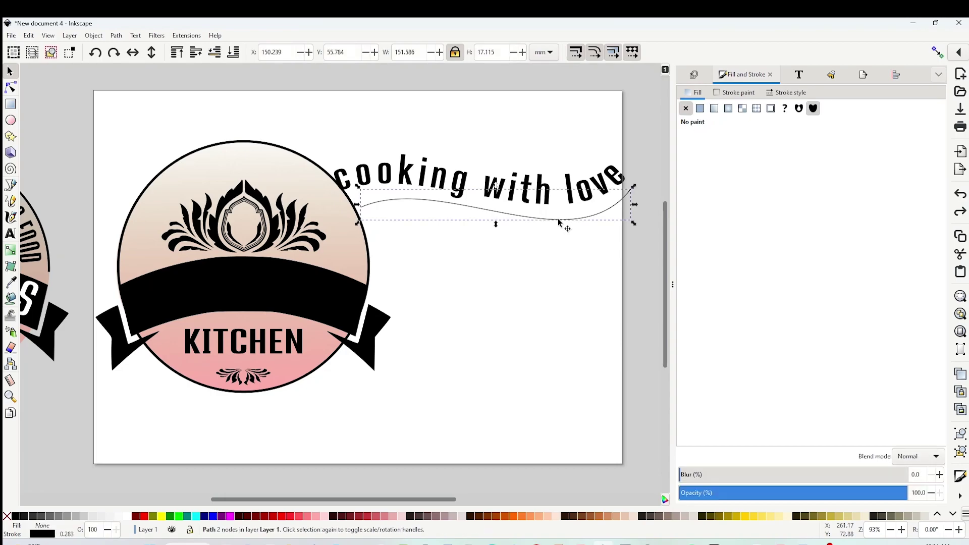
pyautogui.press('Delete')
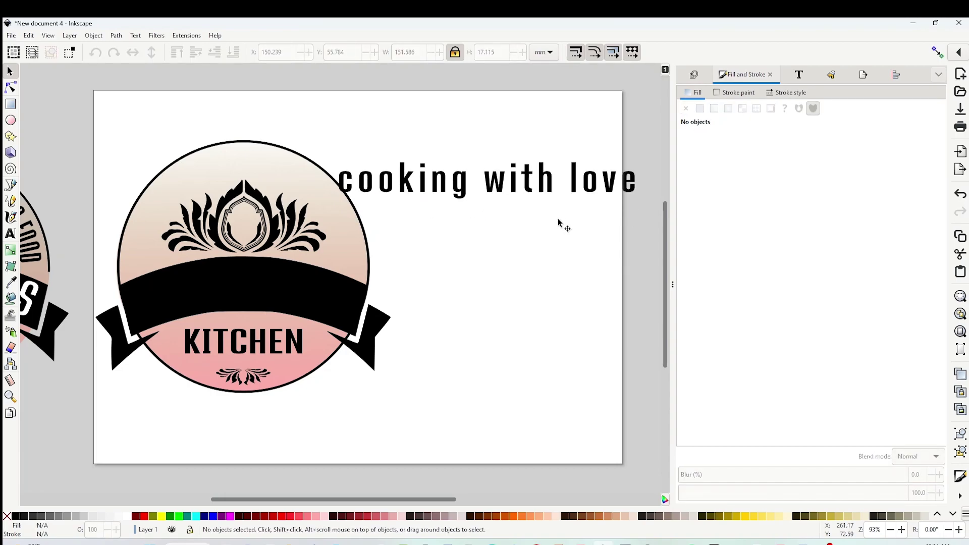
pyautogui.click(960, 195)
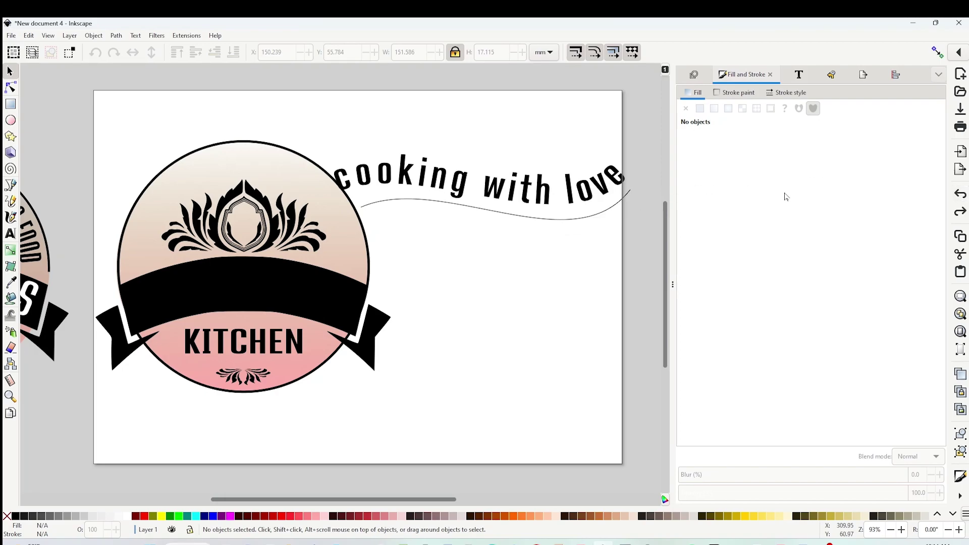
# Convert the curved 'cooking with love' text to paths with Object to Path and move it up
pyautogui.click(445, 185)
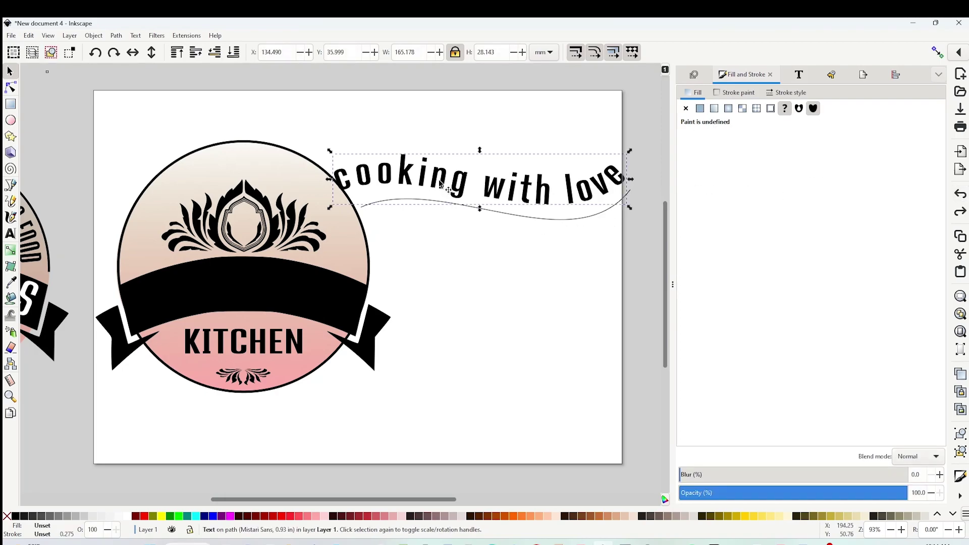
pyautogui.click(116, 35)
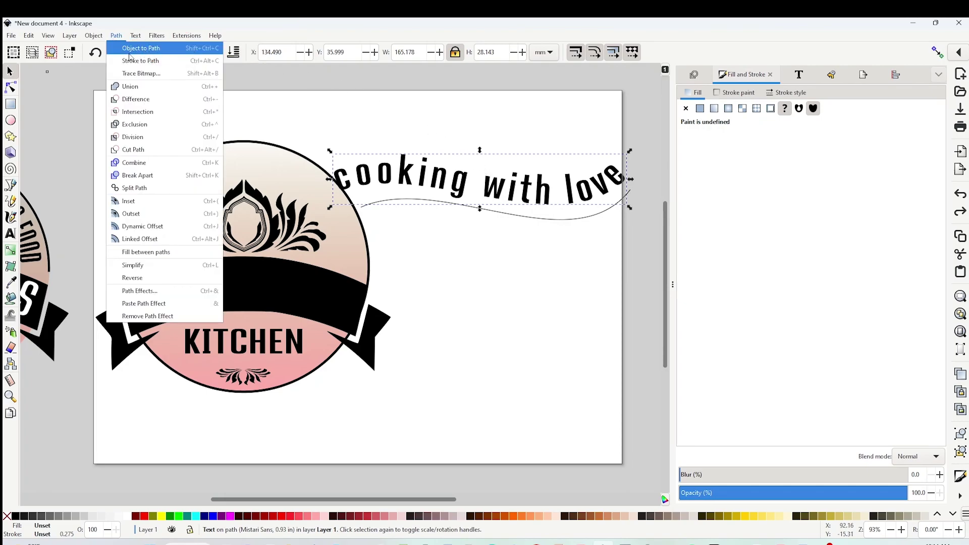
pyautogui.click(158, 53)
pyautogui.moveTo(505, 158); pyautogui.dragTo(500, 122)
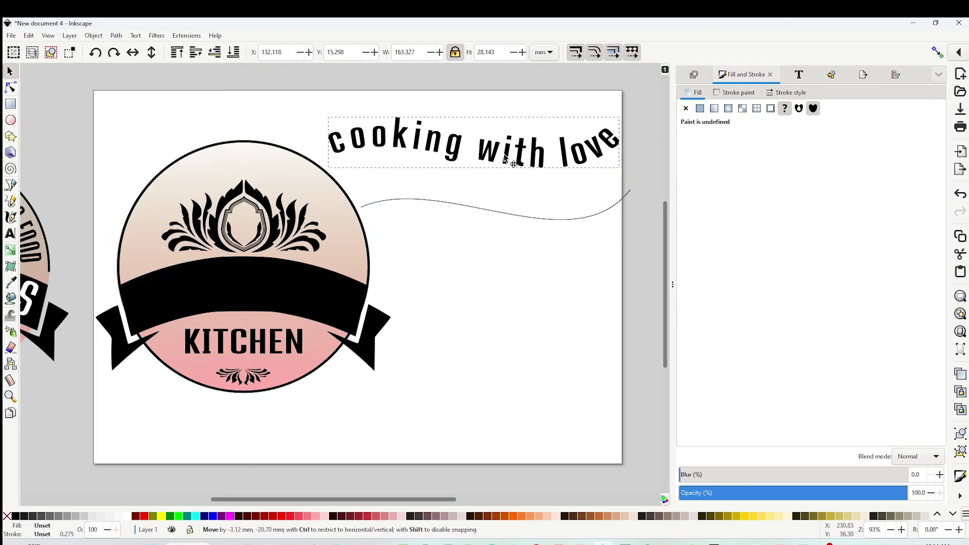
# Delete the wavy guide curve and shift the lettering further up and left
pyautogui.click(534, 217)
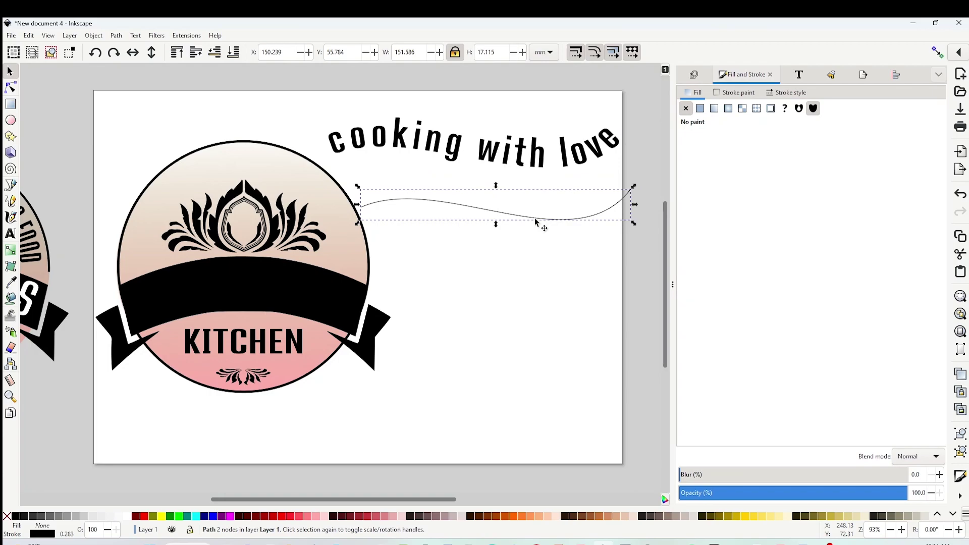
pyautogui.press('Delete')
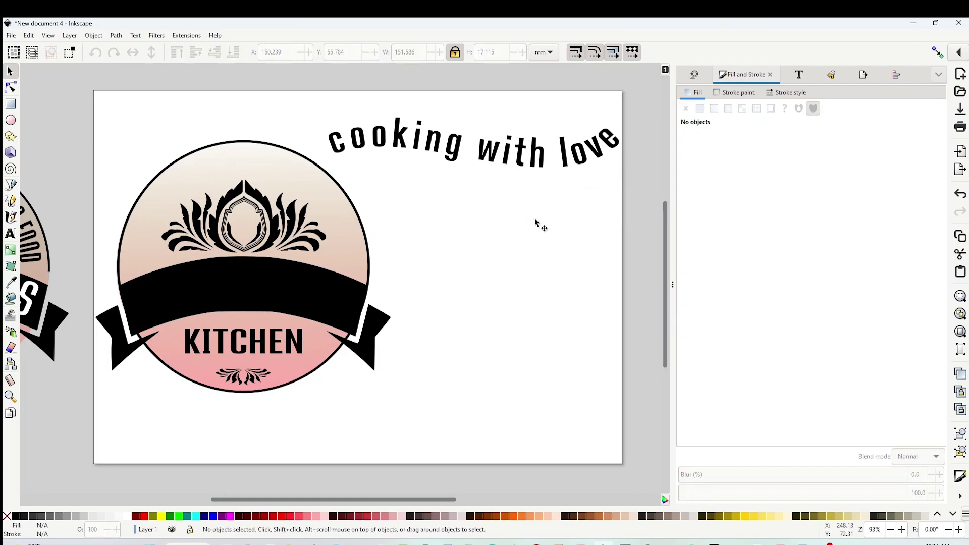
pyautogui.moveTo(526, 169); pyautogui.dragTo(503, 161)
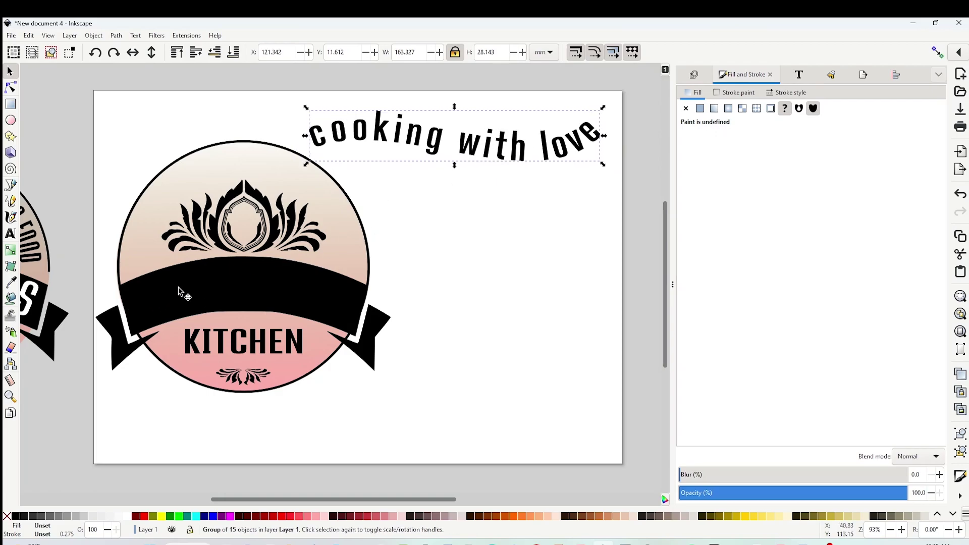
pyautogui.click(507, 158)
# Undo the lettering, draw a freehand arc at upper right, and move the badge slightly left
pyautogui.hotkey('ctrl', 'z')
pyautogui.press('p')
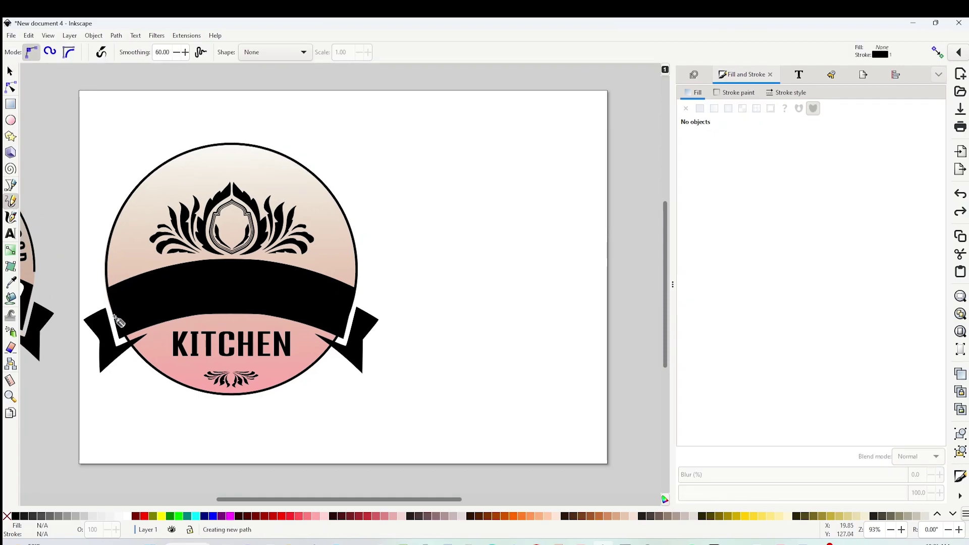
pyautogui.moveTo(115, 317)
pyautogui.mouseDown()
pyautogui.moveTo(195, 280)
pyautogui.moveTo(258, 279)
pyautogui.moveTo(325, 299)
pyautogui.moveTo(358, 322)
pyautogui.moveTo(256, 237)
pyautogui.moveTo(387, 184)
pyautogui.moveTo(371, 187)
pyautogui.mouseUp()
pyautogui.press('s')
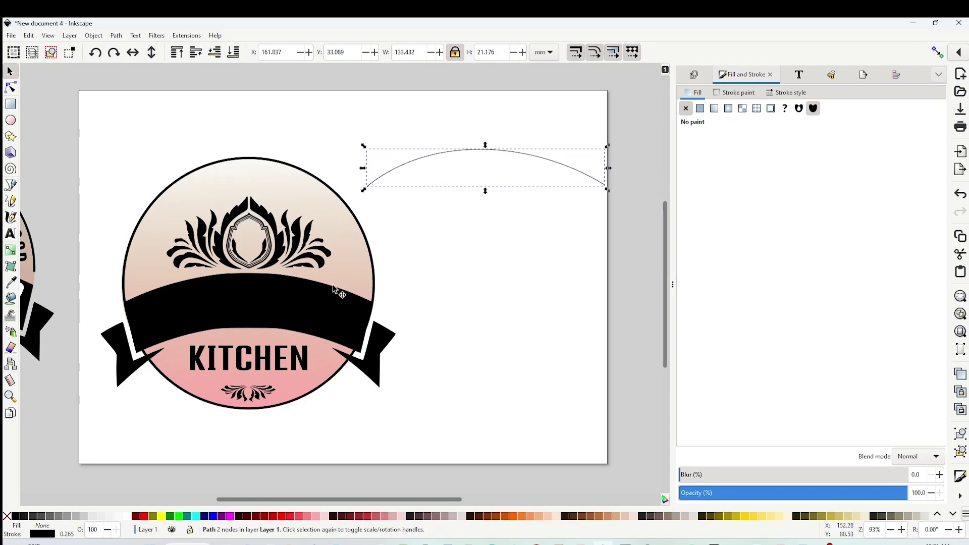
pyautogui.click(332, 303)
pyautogui.moveTo(332, 304); pyautogui.dragTo(308, 308)
pyautogui.press('Escape')
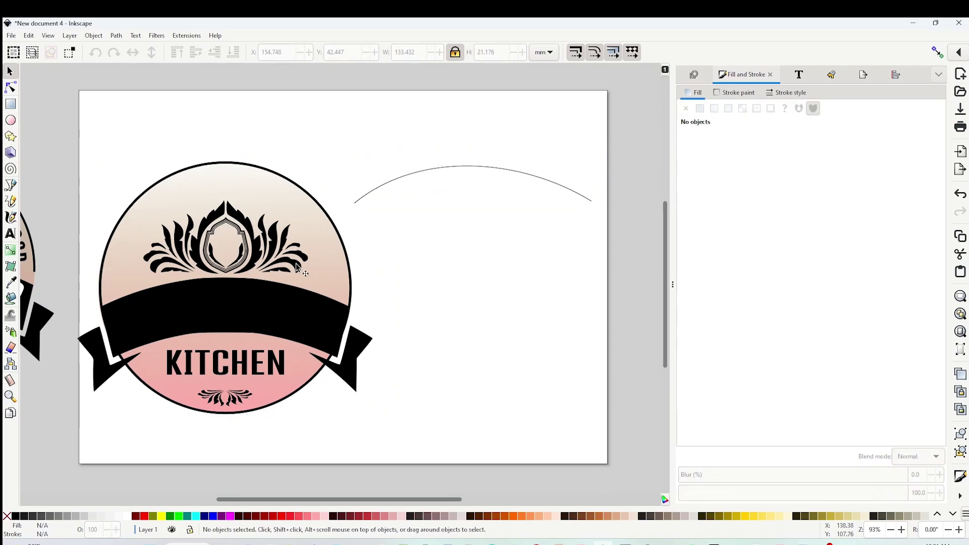
# Type 'SERRANO'S' above the arc, enlarge it to about 137%, and select it with the arc
pyautogui.click(11, 234)
pyautogui.click(382, 183)
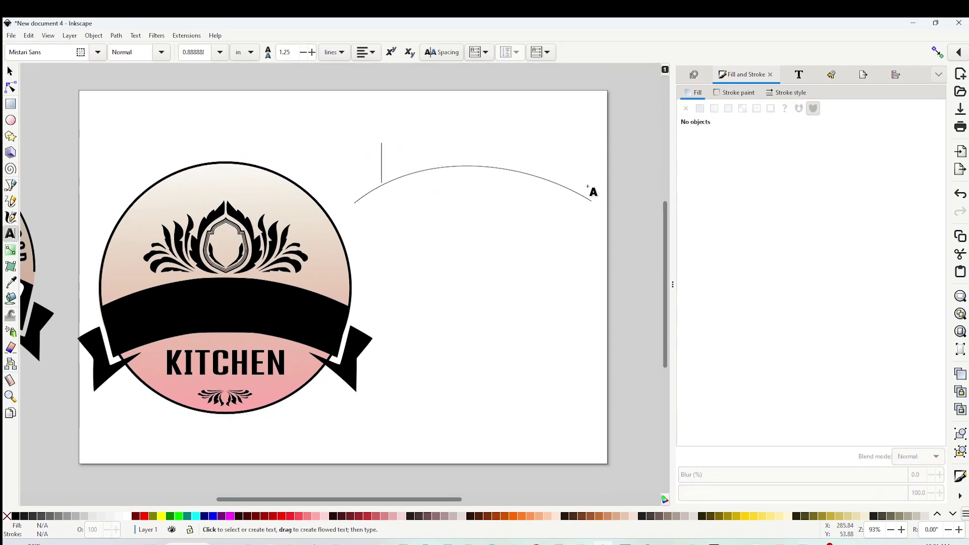
pyautogui.write("SERRANO'S")
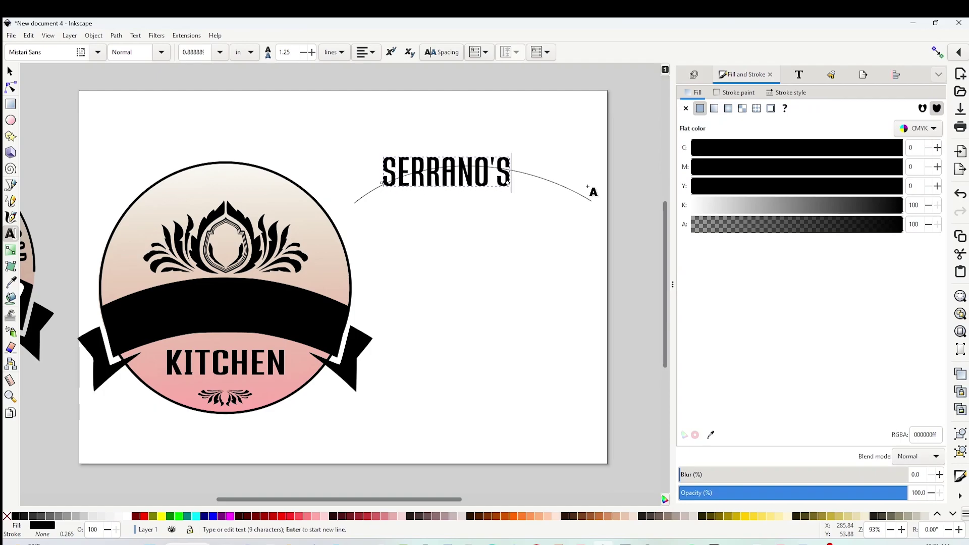
pyautogui.click(10, 72)
pyautogui.moveTo(520, 193); pyautogui.dragTo(493, 205)
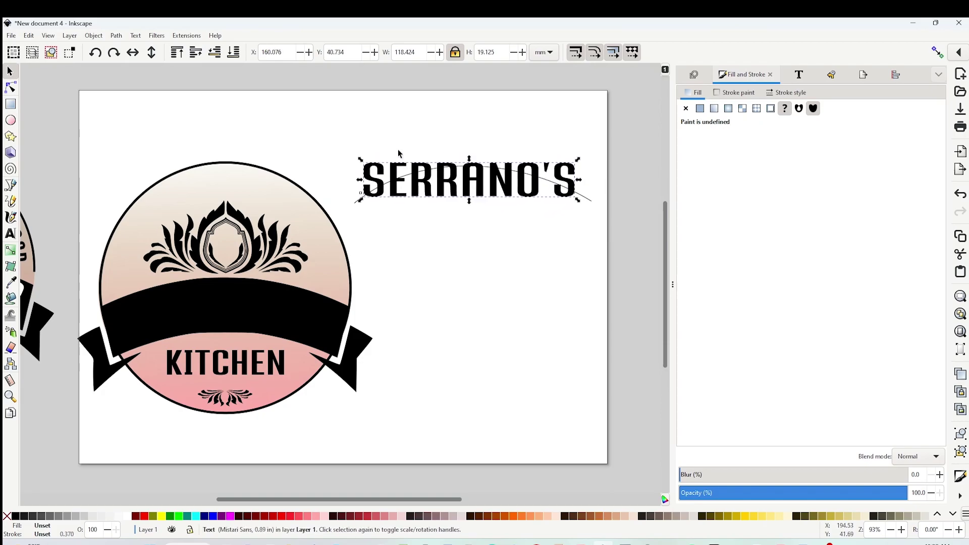
pyautogui.moveTo(333, 123); pyautogui.dragTo(600, 250)
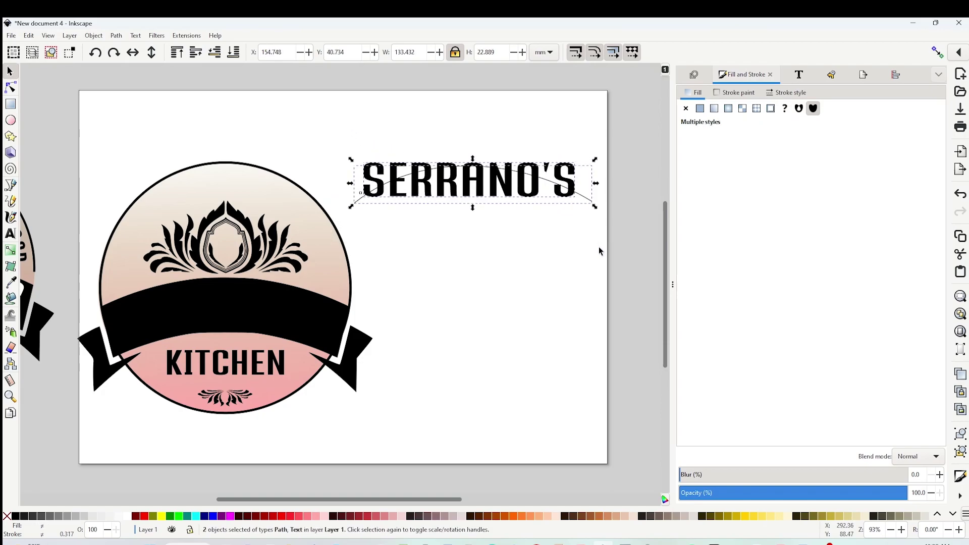
# Put SERRANO'S on the arc, then rotate it slightly and drag it onto the black banner
pyautogui.click(139, 38)
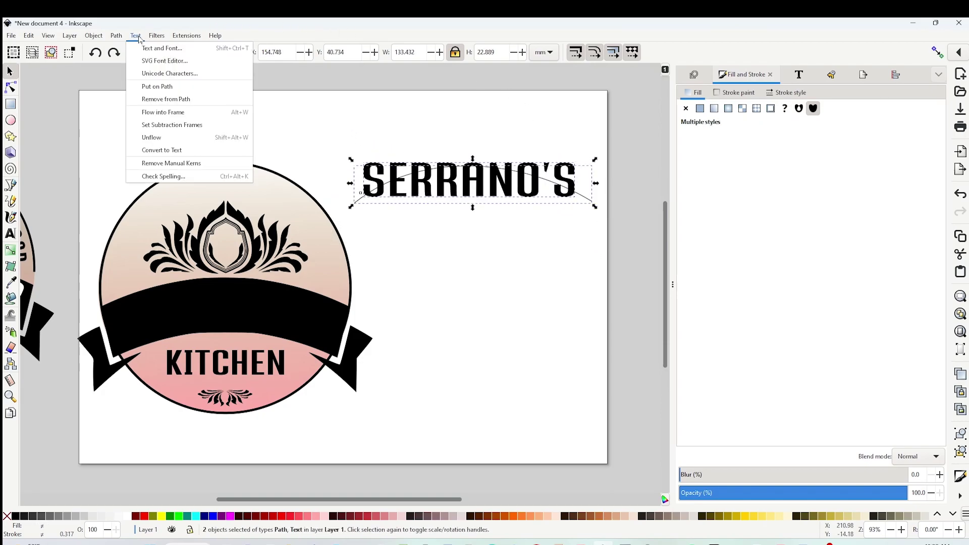
pyautogui.click(146, 87)
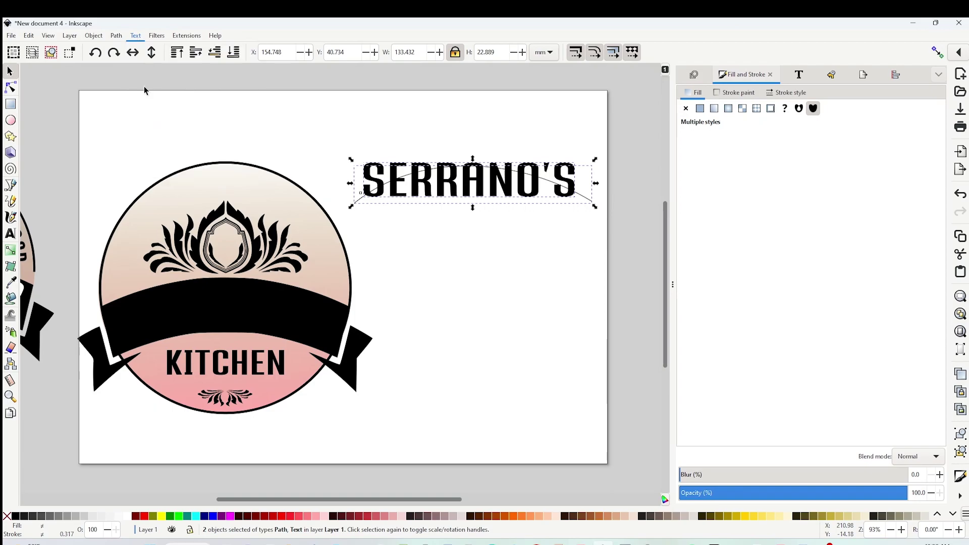
pyautogui.click(525, 264)
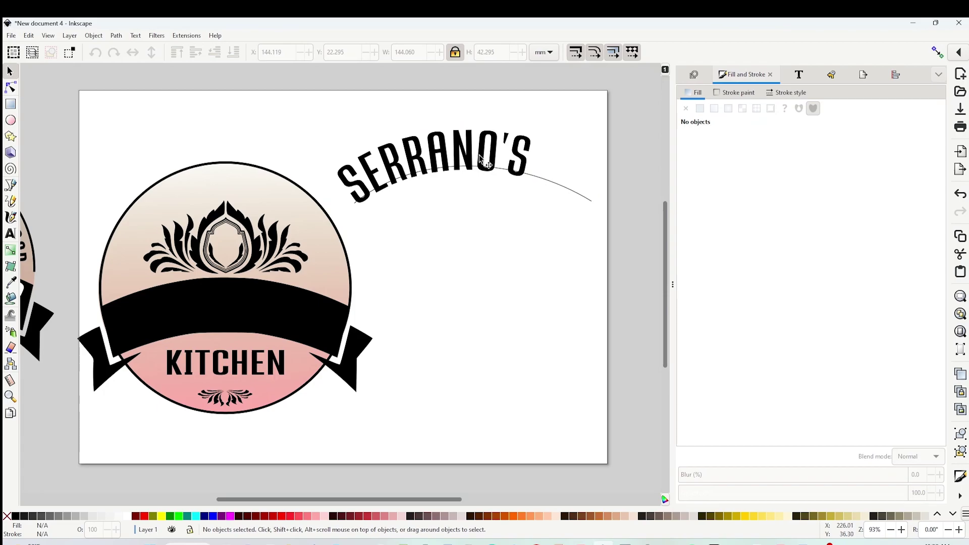
pyautogui.click(486, 158)
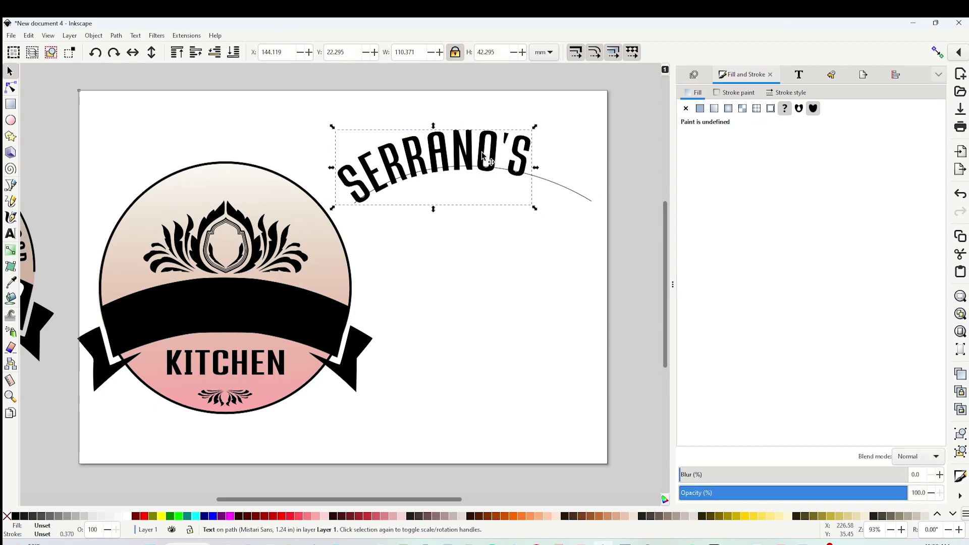
pyautogui.click(483, 154)
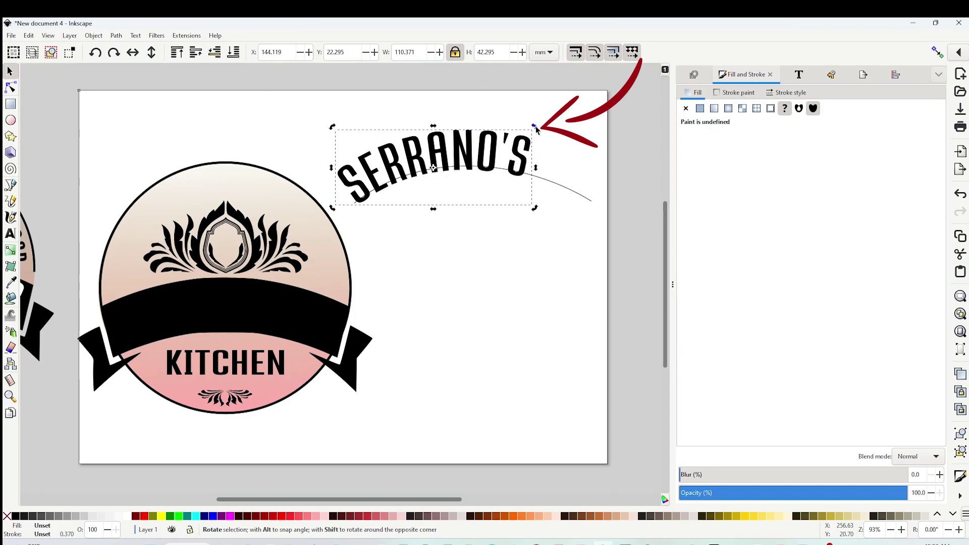
pyautogui.moveTo(536, 127)
pyautogui.mouseDown()
pyautogui.moveTo(543, 140)
pyautogui.moveTo(497, 158)
pyautogui.moveTo(519, 161)
pyautogui.moveTo(512, 165)
pyautogui.moveTo(253, 311)
pyautogui.mouseUp()
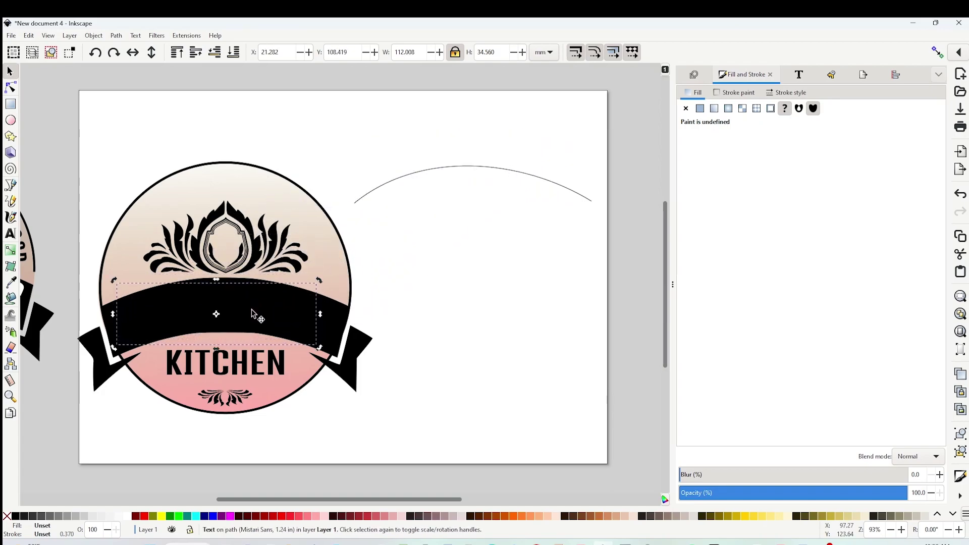
# Give the SERRANO'S lettering a white fill and nudge it slightly right
pyautogui.click(129, 516)
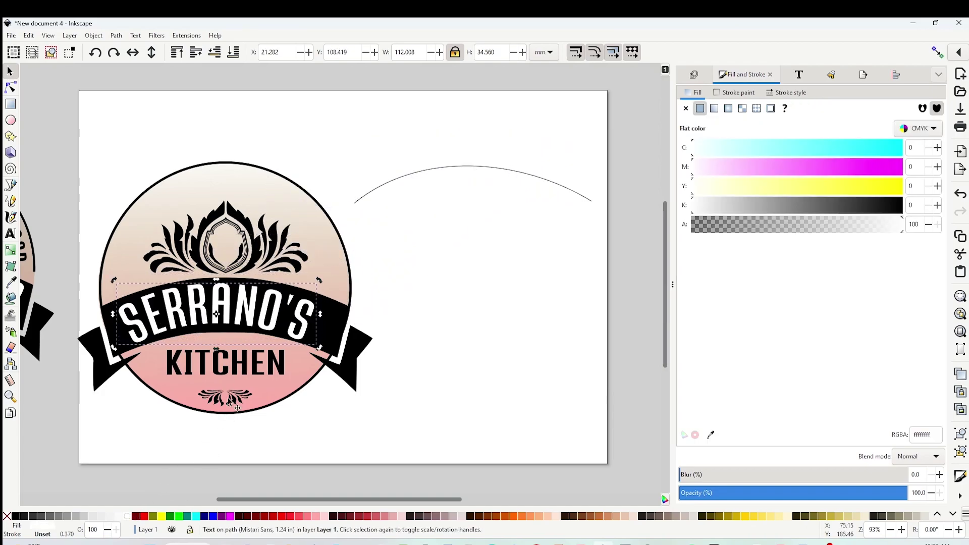
pyautogui.moveTo(262, 318); pyautogui.dragTo(268, 317)
pyautogui.click(485, 364)
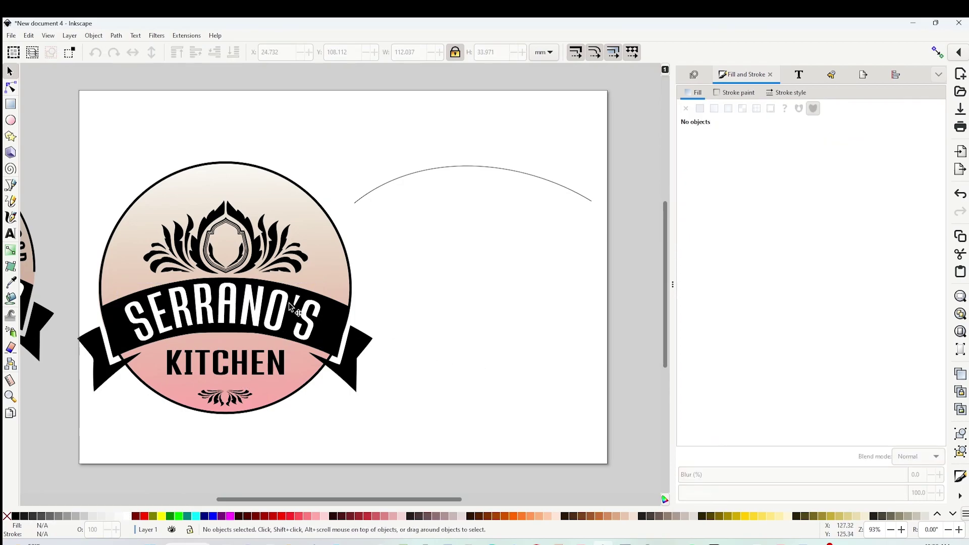
# Convert the SERRANO'S text on path into paths with Object to Path, then select the leftover arc
pyautogui.click(271, 302)
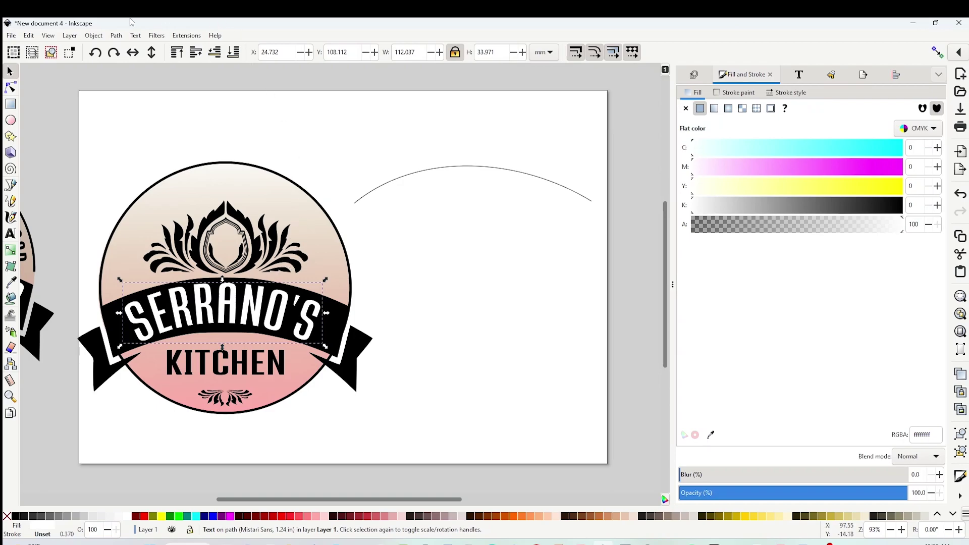
pyautogui.click(115, 35)
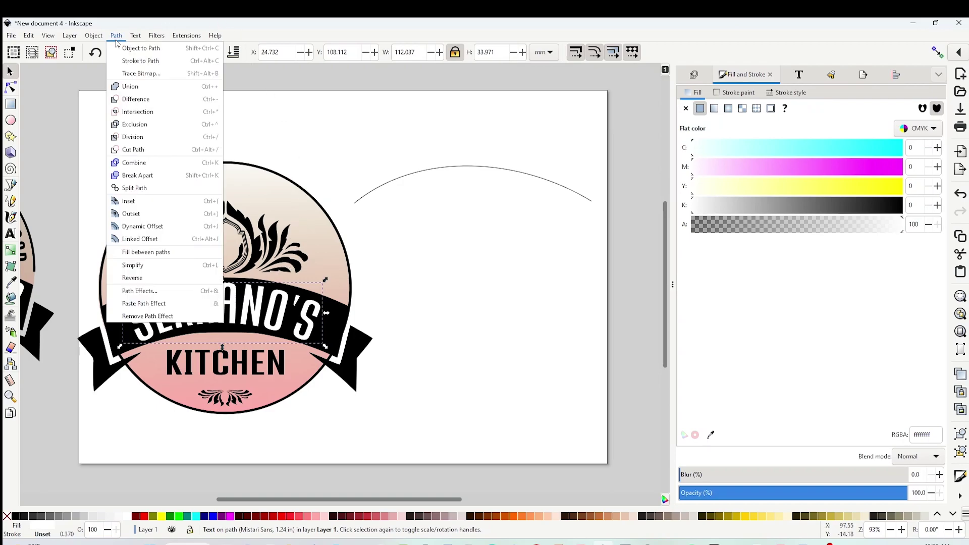
pyautogui.click(152, 48)
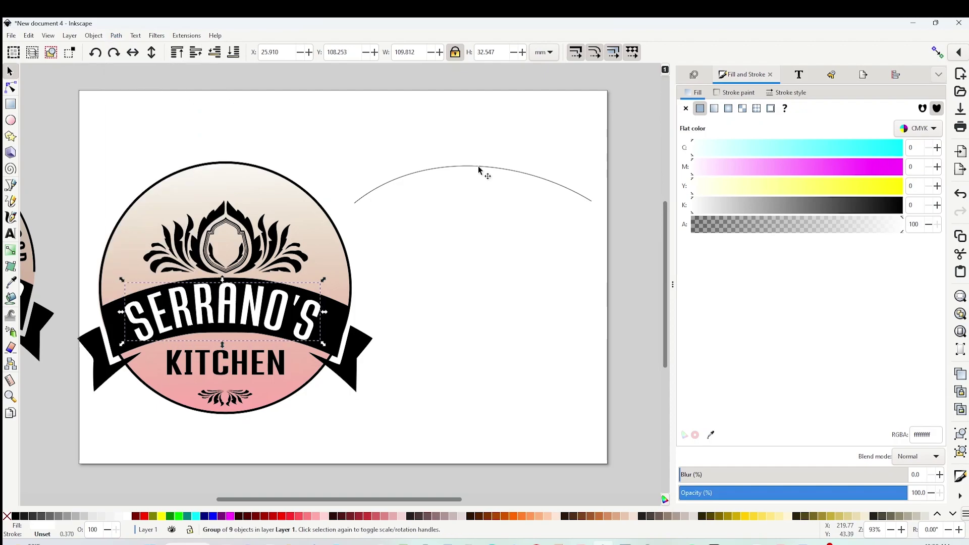
pyautogui.click(530, 170)
# Delete the leftover arc path from the page
pyautogui.press('Delete')
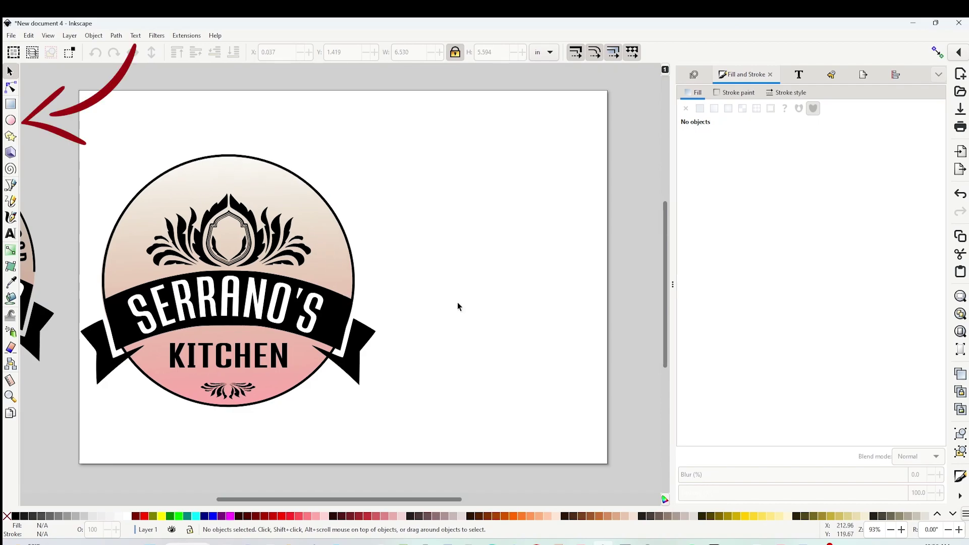
# Draw a 5.5 in circle with a light pink fill and position it beside the badge
pyautogui.click(11, 121)
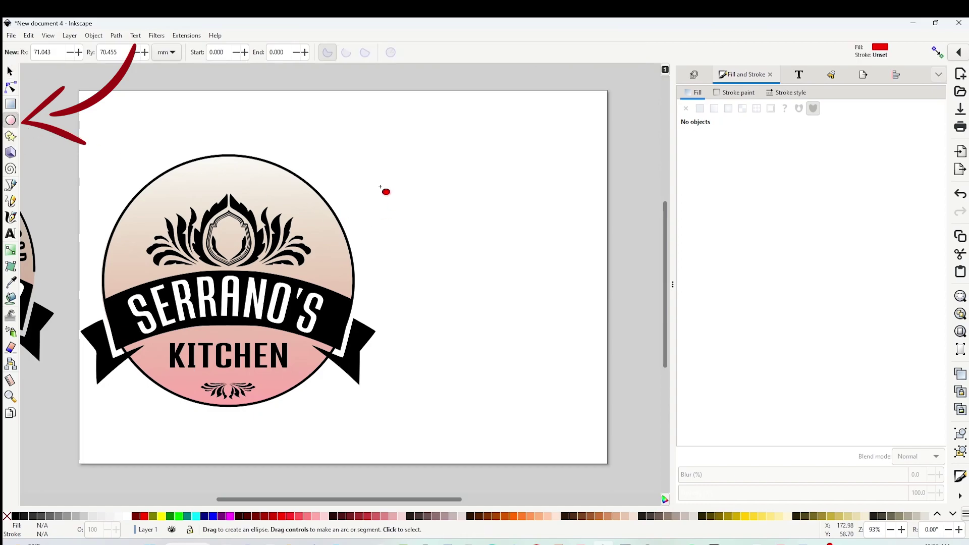
pyautogui.moveTo(377, 172); pyautogui.dragTo(606, 417)
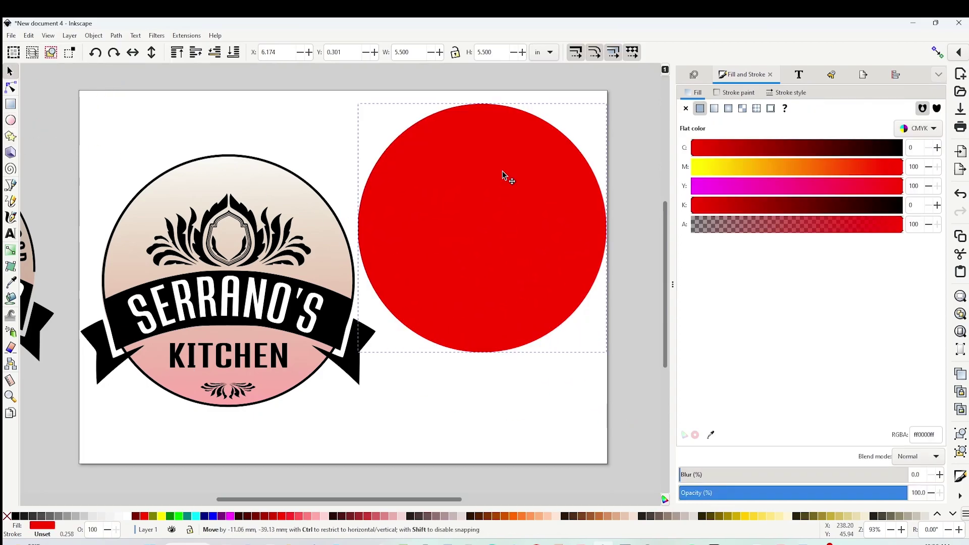
pyautogui.click(495, 226)
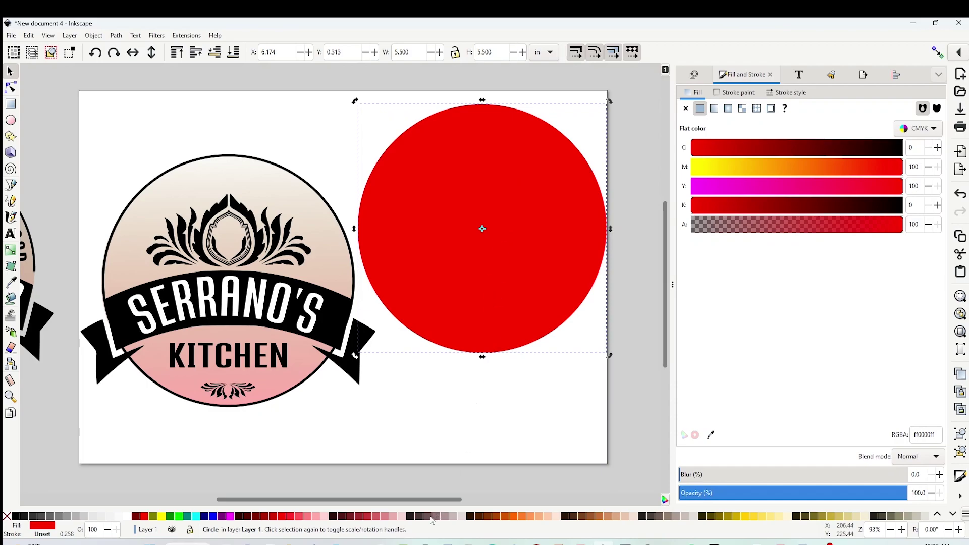
pyautogui.click(399, 516)
pyautogui.click(533, 418)
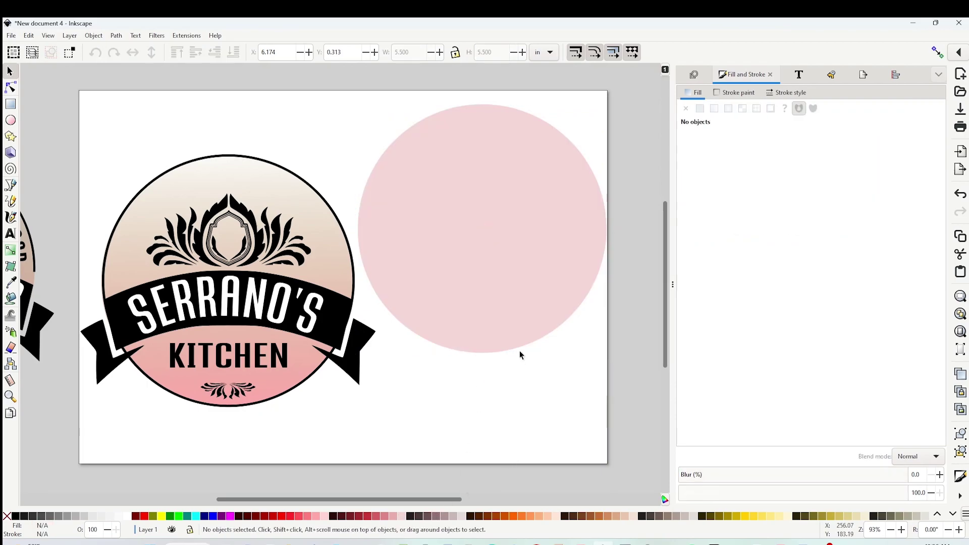
pyautogui.click(520, 313)
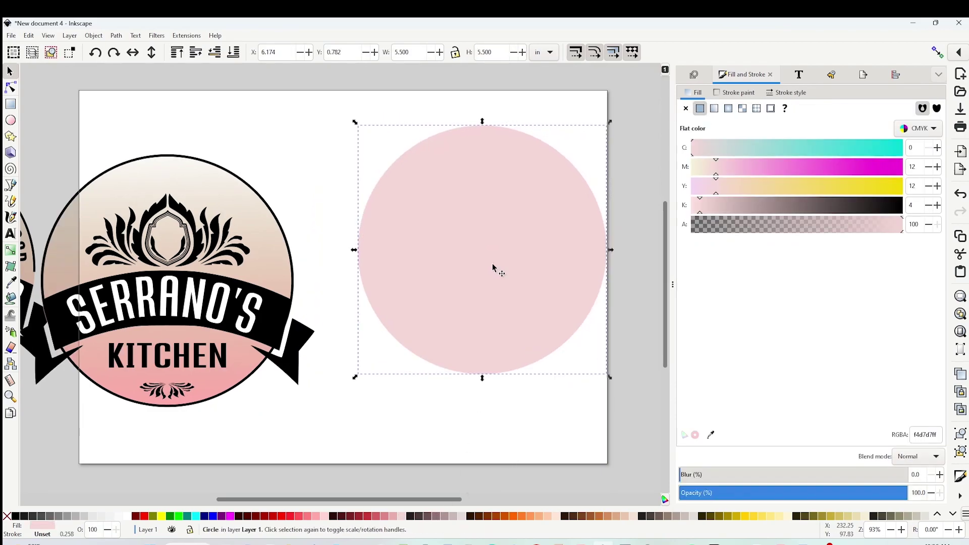
pyautogui.moveTo(495, 268); pyautogui.dragTo(462, 277)
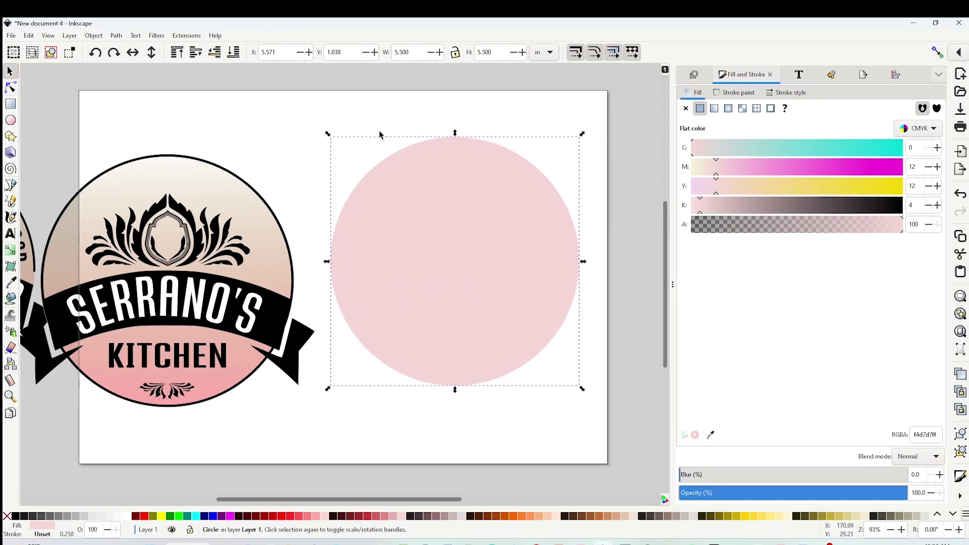
pyautogui.click(383, 109)
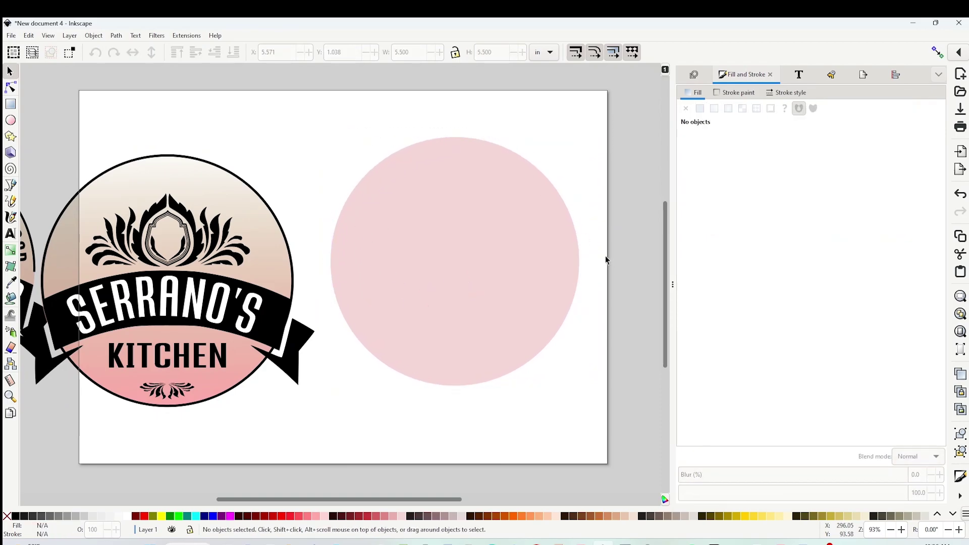
# Type the text 'ALWAYS COOKING WITH LOVE' on the pink circle
pyautogui.click(10, 233)
pyautogui.click(358, 237)
pyautogui.write('ALWAYS COOKING WITH LOVE')
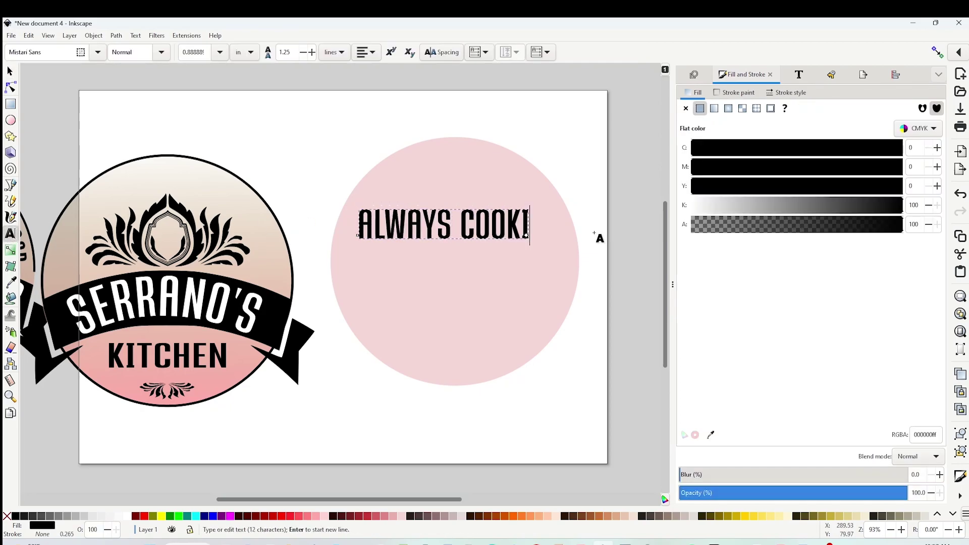
# Nudge the pink circle slightly right, then select both the circle and the text
pyautogui.click(10, 71)
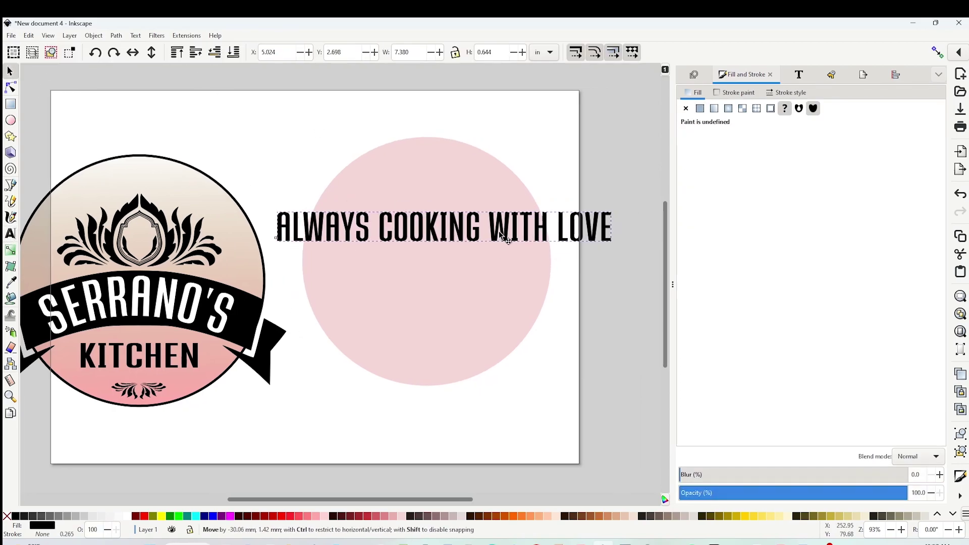
pyautogui.moveTo(362, 500)
pyautogui.mouseDown()
pyautogui.moveTo(321, 499)
pyautogui.moveTo(368, 500)
pyautogui.mouseUp()
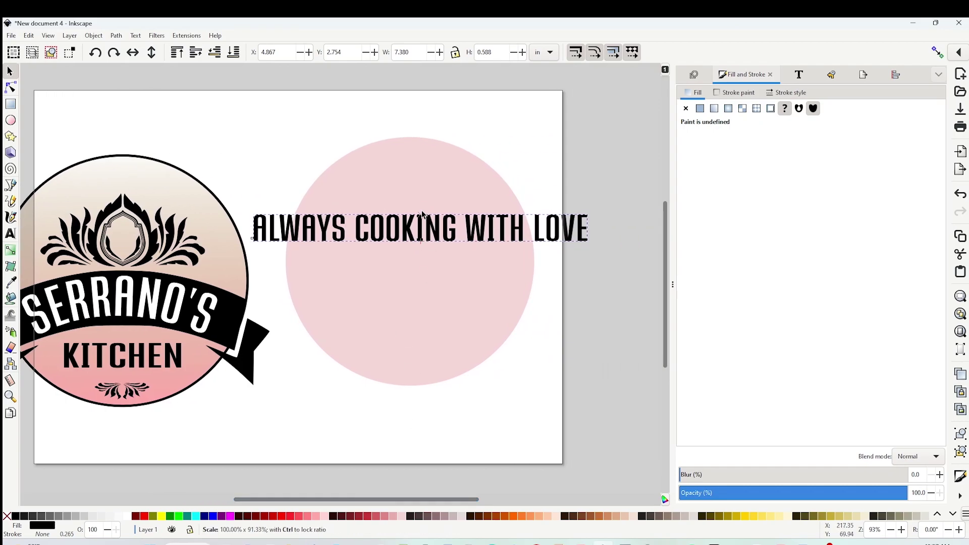
pyautogui.moveTo(432, 321); pyautogui.dragTo(441, 320)
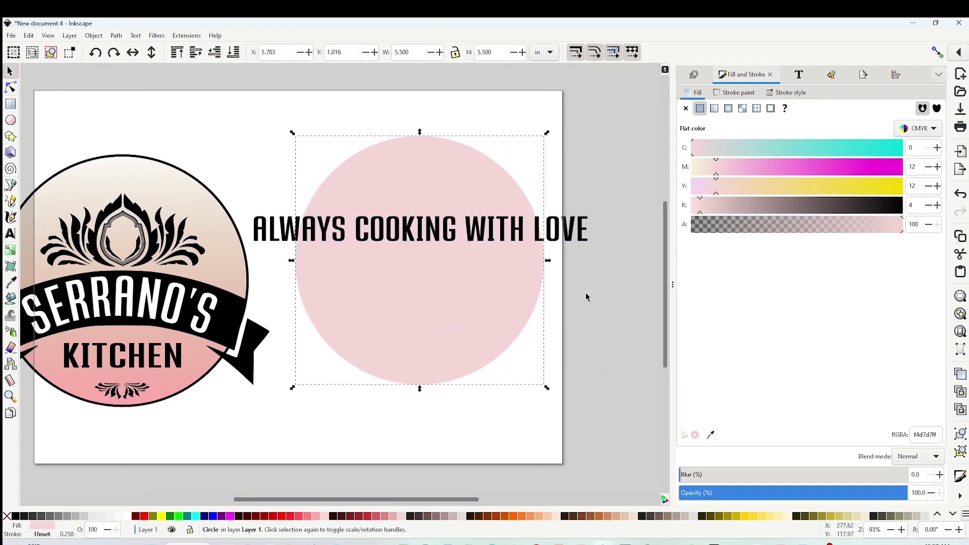
pyautogui.click(586, 293)
pyautogui.moveTo(206, 84); pyautogui.dragTo(623, 416)
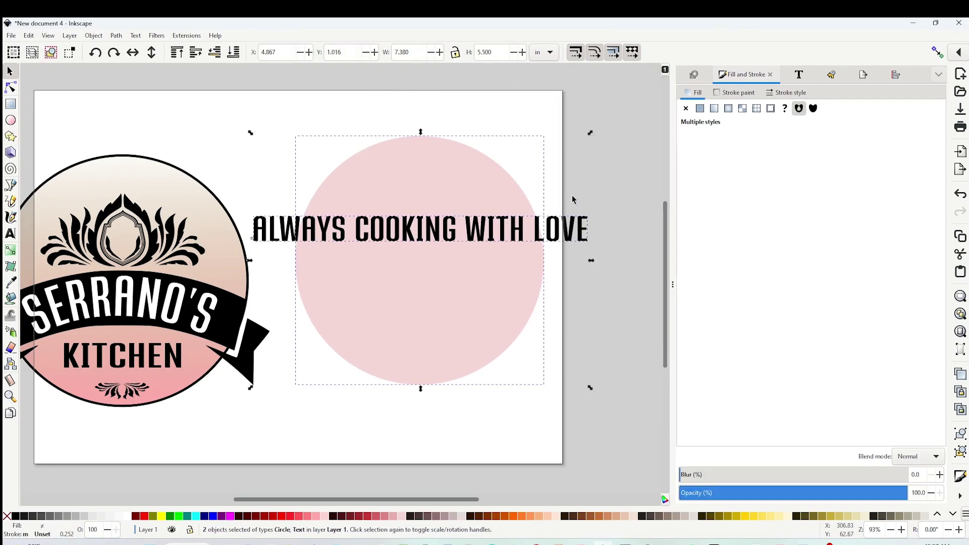
# Wrap 'ALWAYS COOKING WITH LOVE' around the pink circle's outline using Text > Put on Path
pyautogui.click(135, 37)
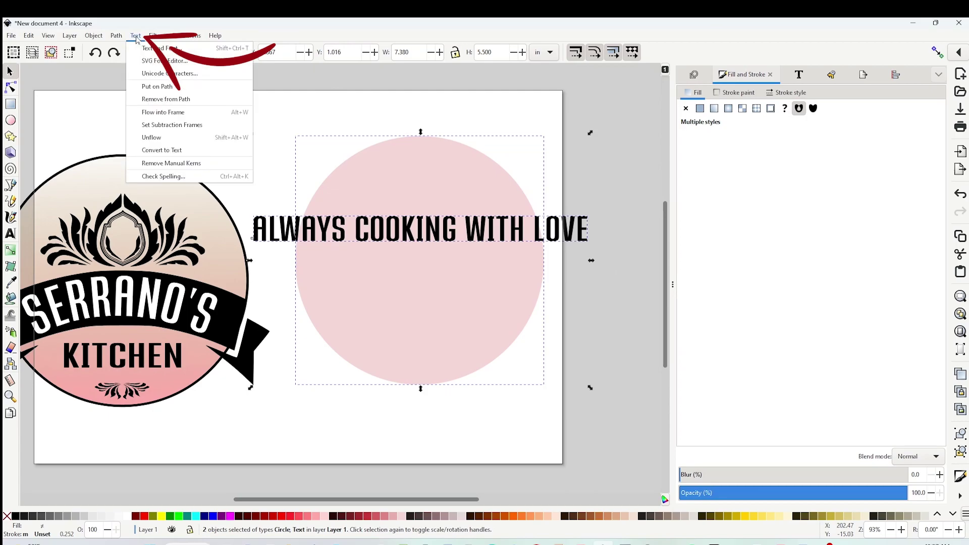
pyautogui.click(155, 87)
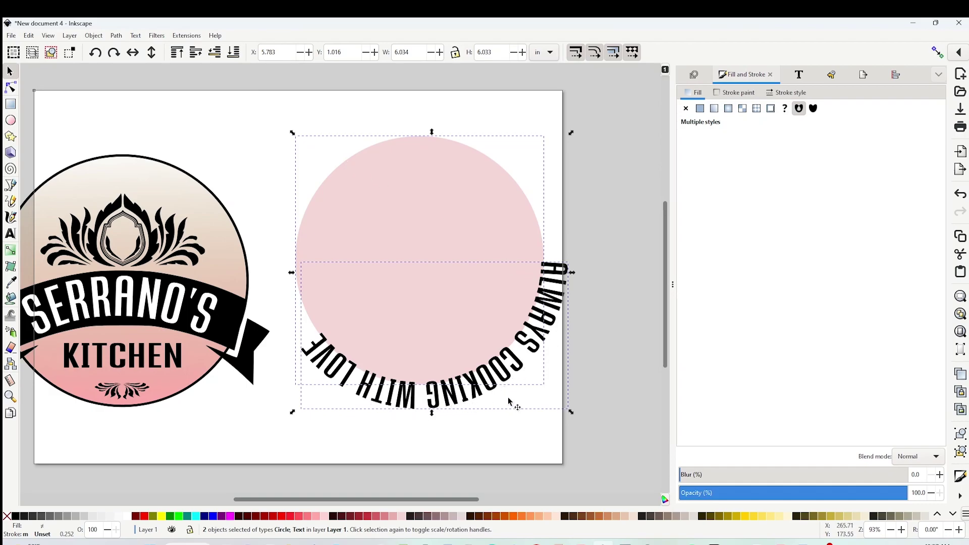
pyautogui.click(550, 186)
pyautogui.hscroll(-1, 549, 186)
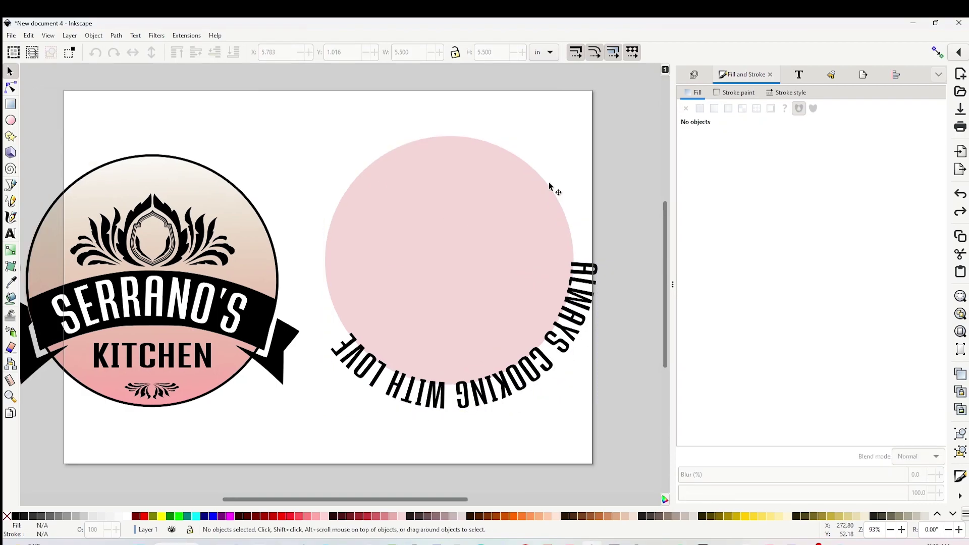
pyautogui.click(455, 247)
# Rotate and vertically flip the pink circle together with its curved slogan
pyautogui.click(456, 245)
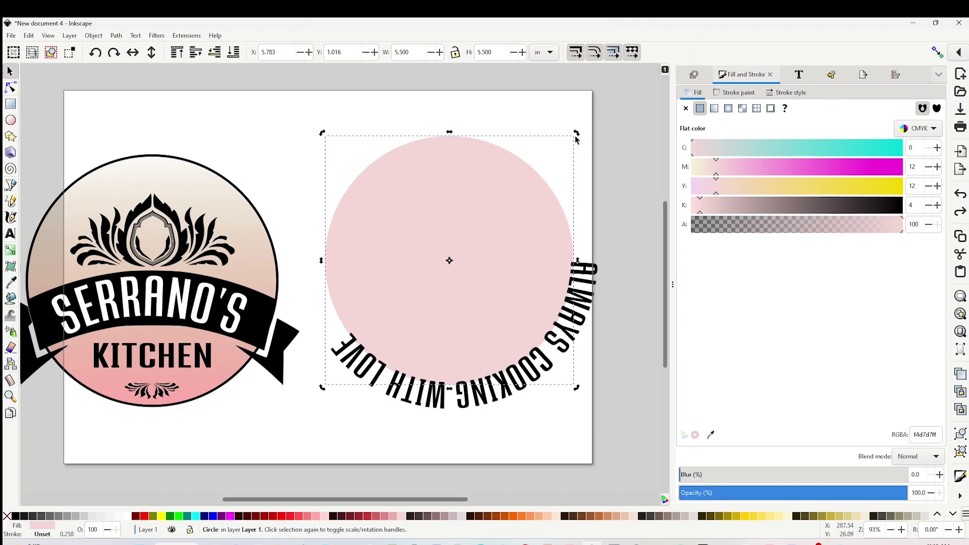
pyautogui.moveTo(577, 133); pyautogui.dragTo(368, 307)
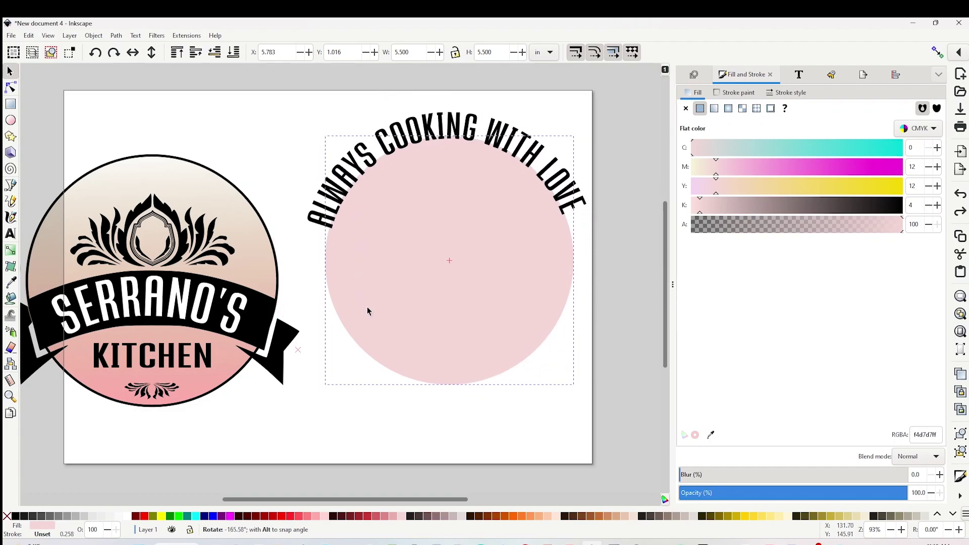
pyautogui.click(530, 470)
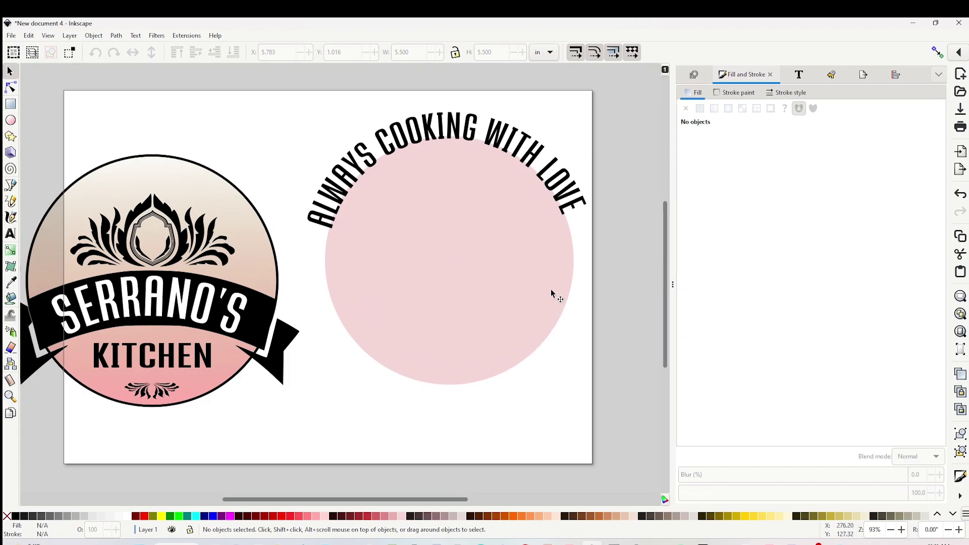
pyautogui.moveTo(283, 99); pyautogui.dragTo(621, 406)
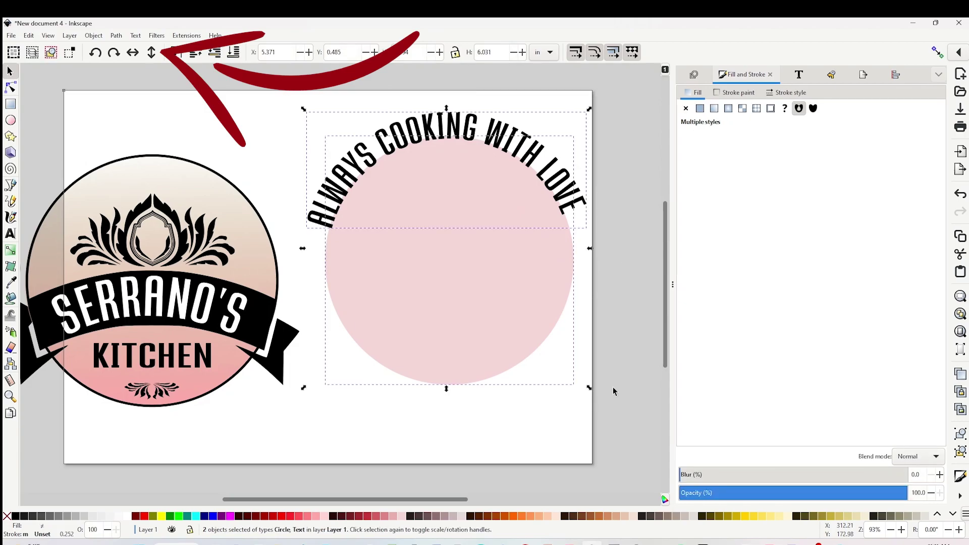
pyautogui.click(151, 52)
# Slide the slogan along the circle and select all its letters for editing
pyautogui.click(509, 423)
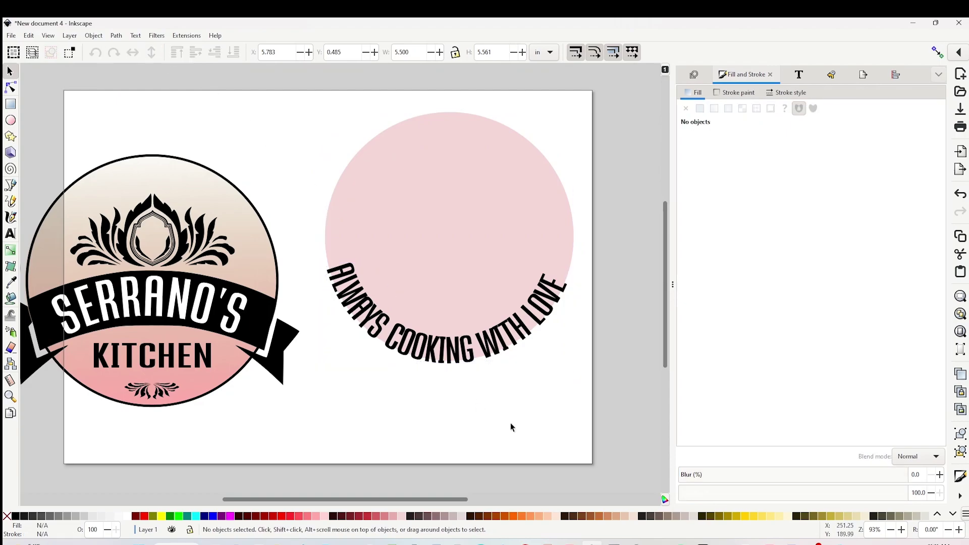
pyautogui.moveTo(494, 346); pyautogui.dragTo(529, 371)
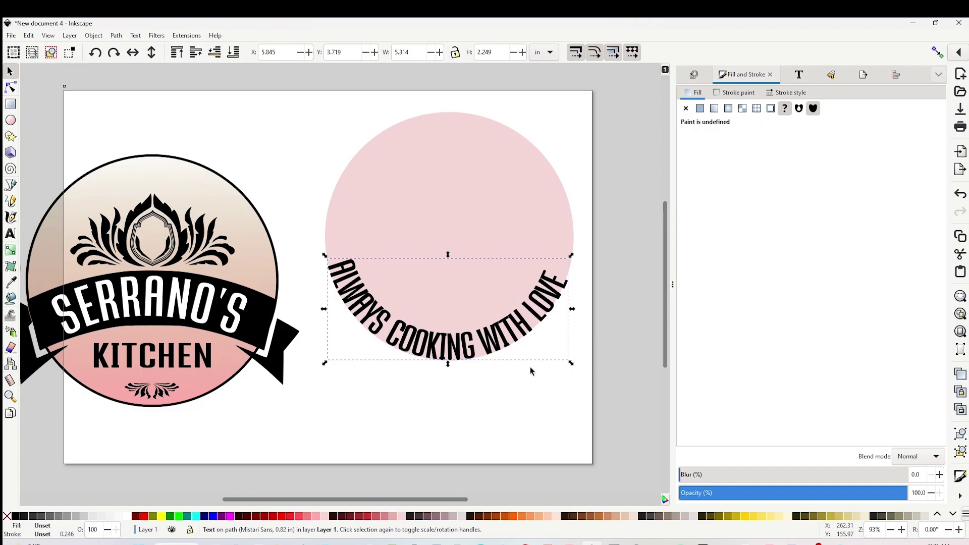
pyautogui.doubleClick(478, 353)
pyautogui.moveTo(333, 270); pyautogui.dragTo(569, 238)
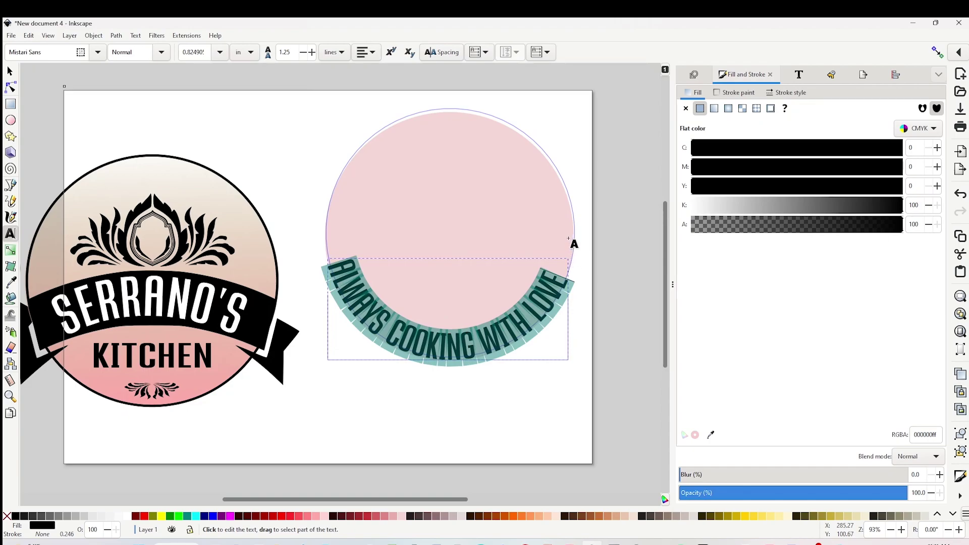
# Raise the slogan's letter spacing to 1.72 so it stretches further around the circle
pyautogui.click(453, 58)
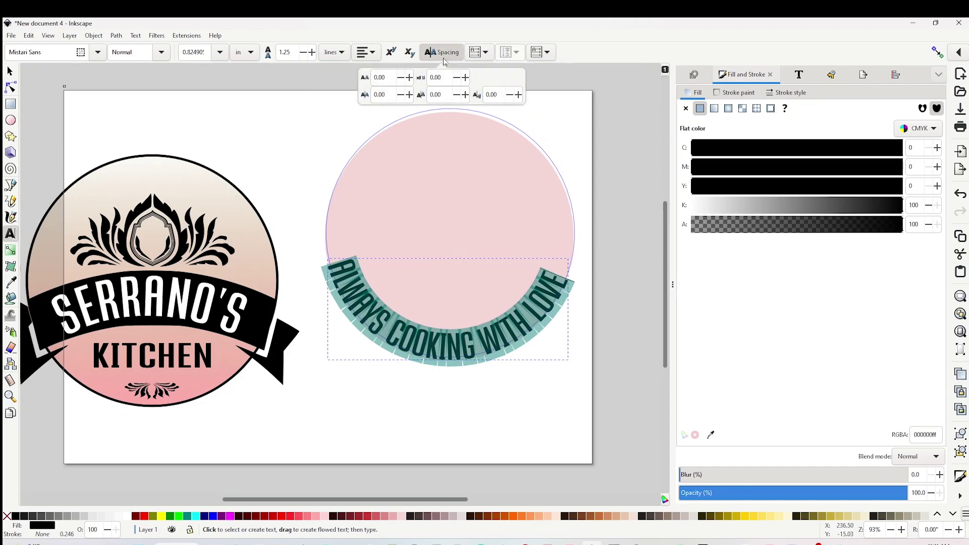
pyautogui.click(410, 78)
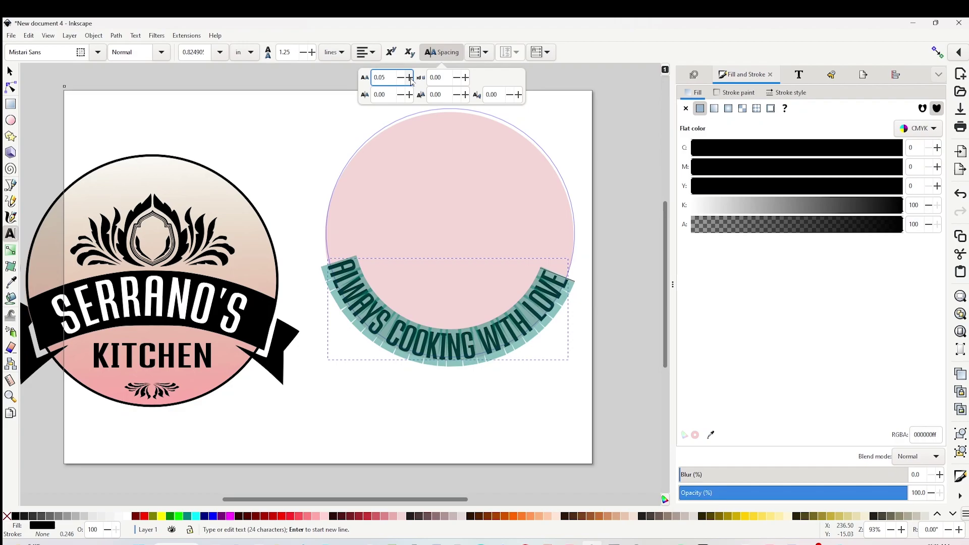
pyautogui.click(410, 79)
pyautogui.click(410, 79)
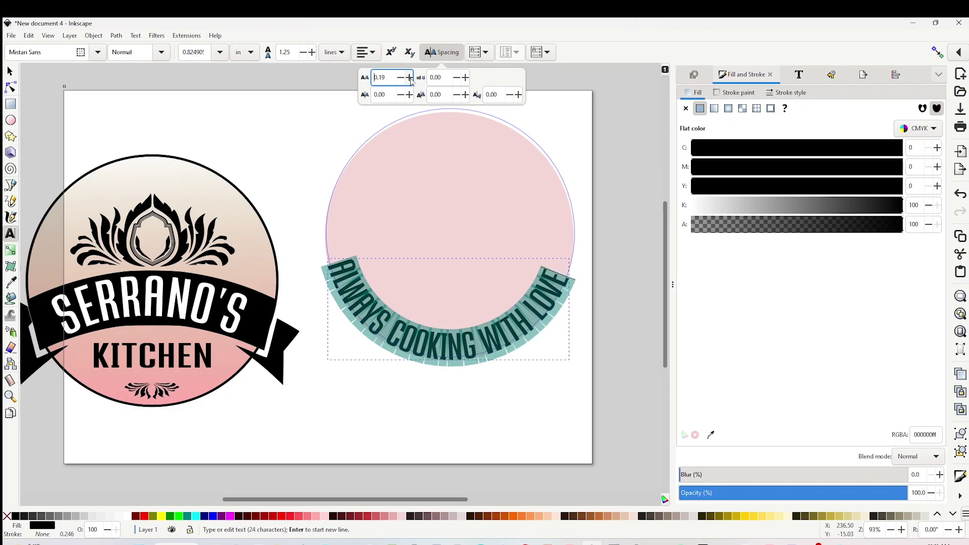
pyautogui.click(410, 78)
pyautogui.click(410, 78)
pyautogui.click(409, 78)
pyautogui.click(409, 79)
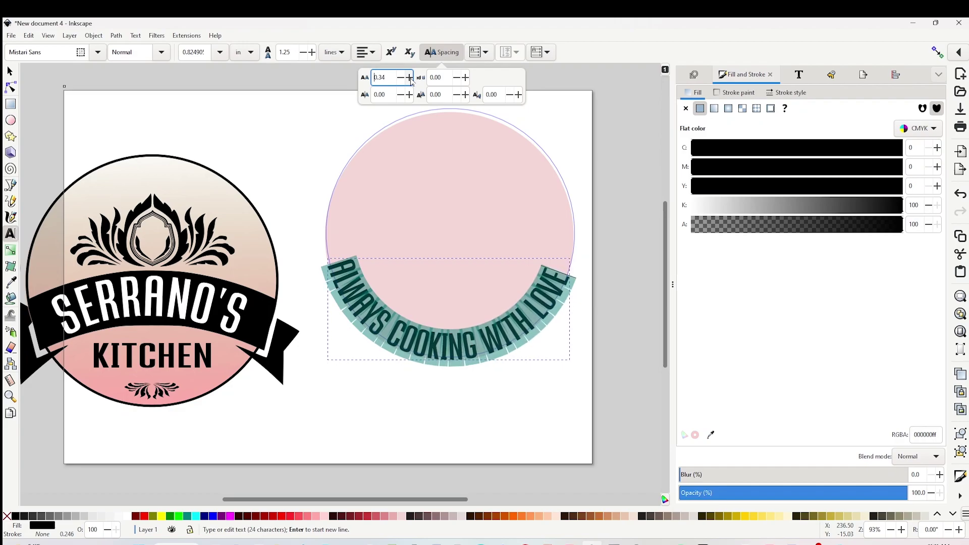
pyautogui.click(410, 78)
pyautogui.click(410, 78)
pyautogui.click(410, 78)
pyautogui.click(409, 78)
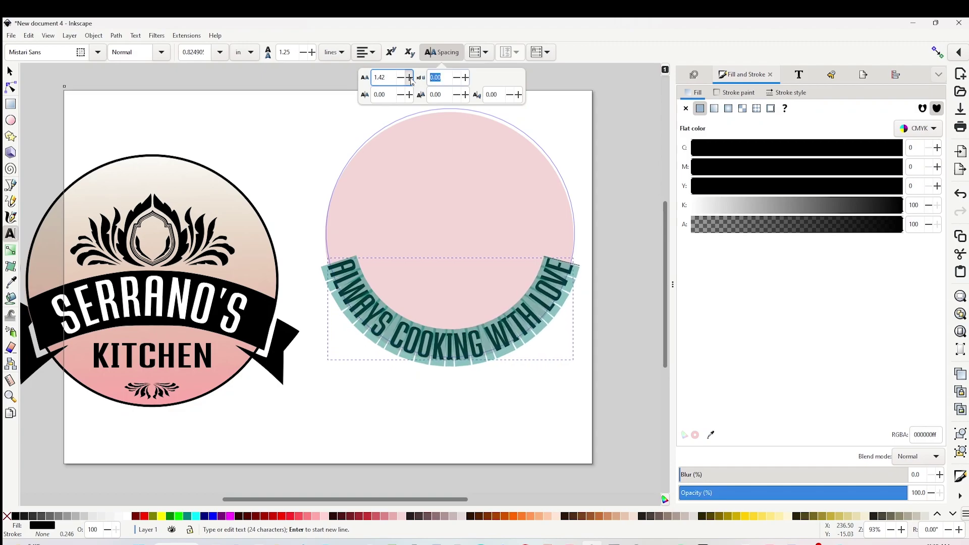
pyautogui.click(410, 78)
pyautogui.click(410, 78)
pyautogui.press('s')
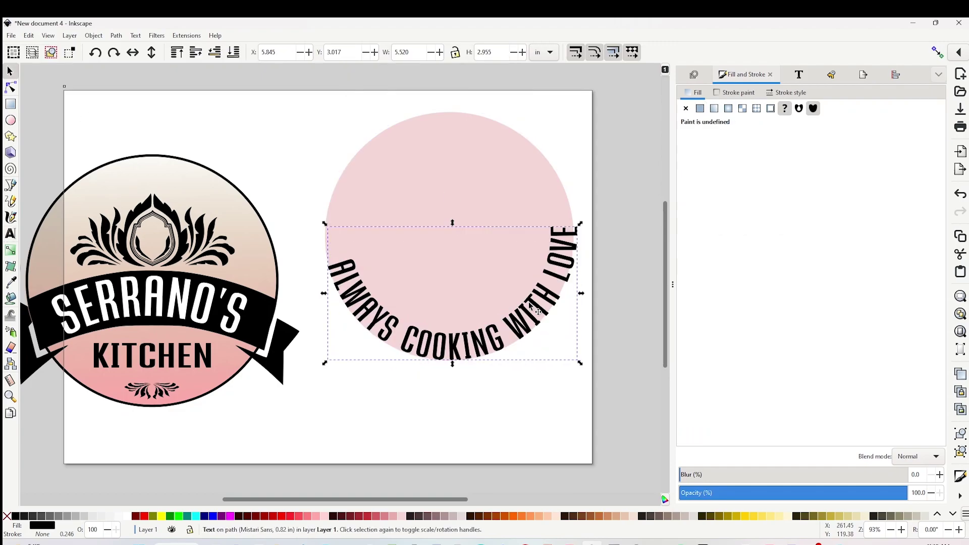
pyautogui.click(509, 185)
# Rotate the circle to turn the curved slogan, then undo the rotation
pyautogui.click(540, 159)
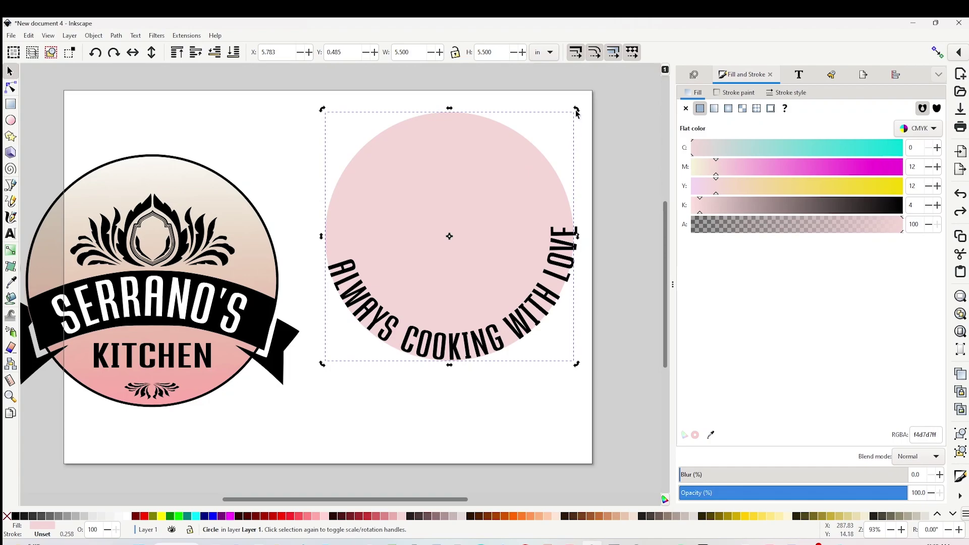
pyautogui.moveTo(577, 111); pyautogui.dragTo(586, 144)
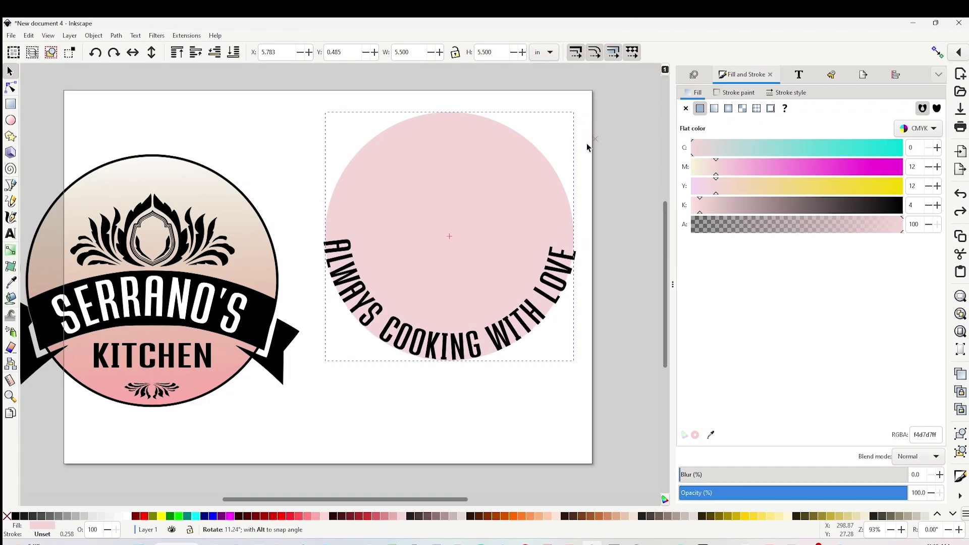
pyautogui.click(604, 204)
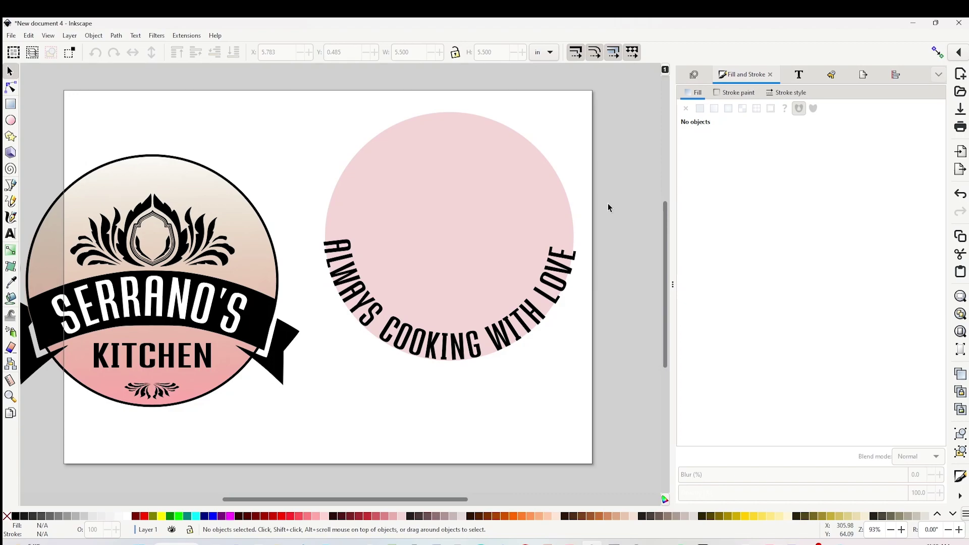
pyautogui.hotkey('ctrl', 'z')
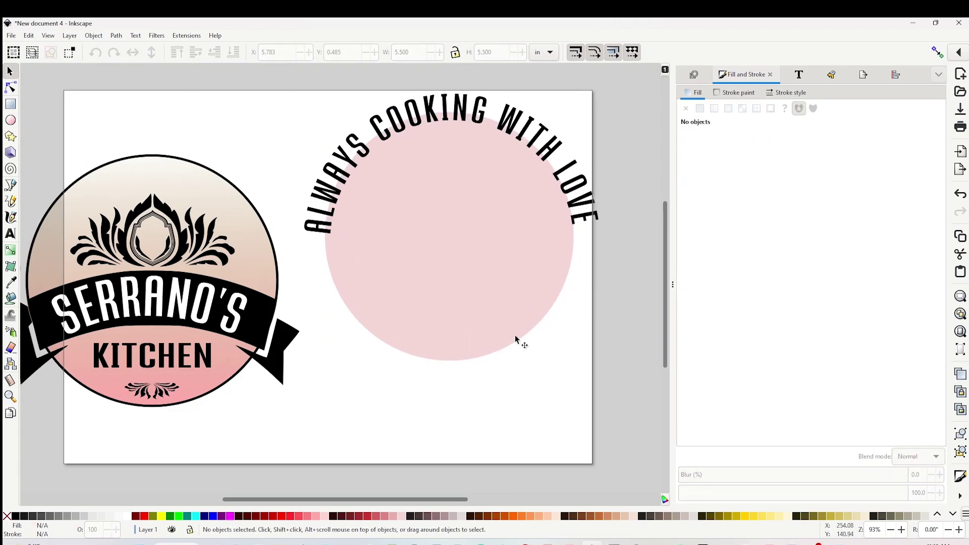
# Shrink the circle to about 4.55 in and rotate it so the slogan sits centred on top
pyautogui.click(519, 339)
pyautogui.moveTo(577, 365); pyautogui.dragTo(534, 323)
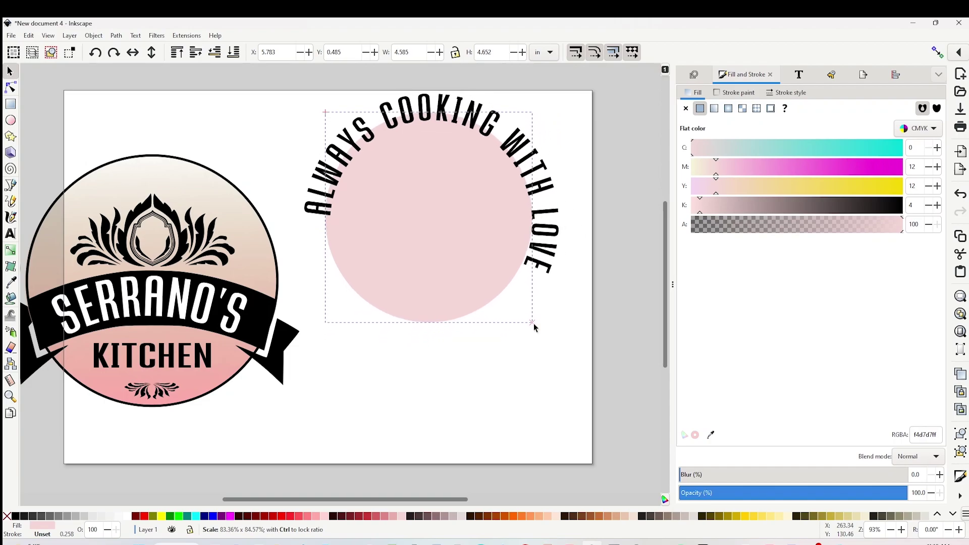
pyautogui.click(544, 362)
pyautogui.click(333, 187)
pyautogui.click(334, 187)
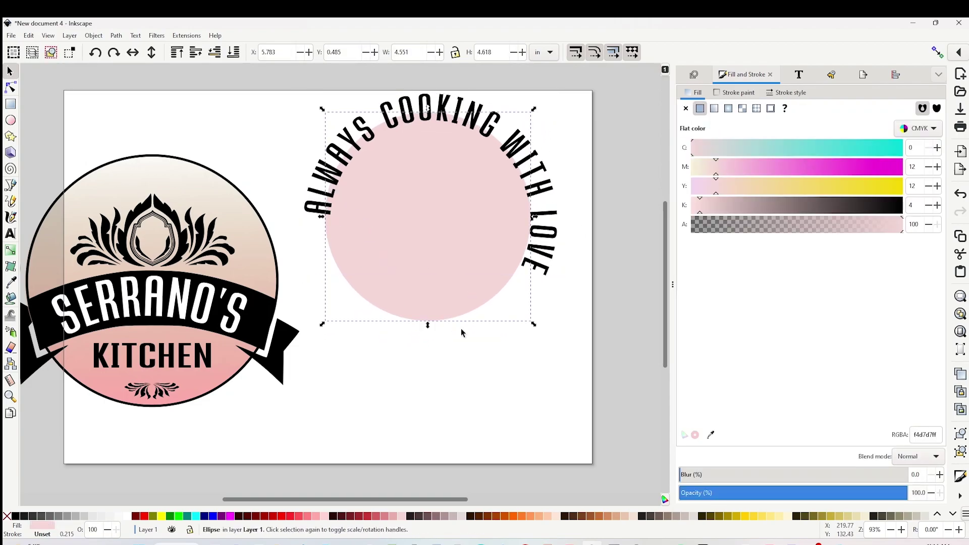
pyautogui.moveTo(535, 328); pyautogui.dragTo(543, 289)
pyautogui.click(557, 344)
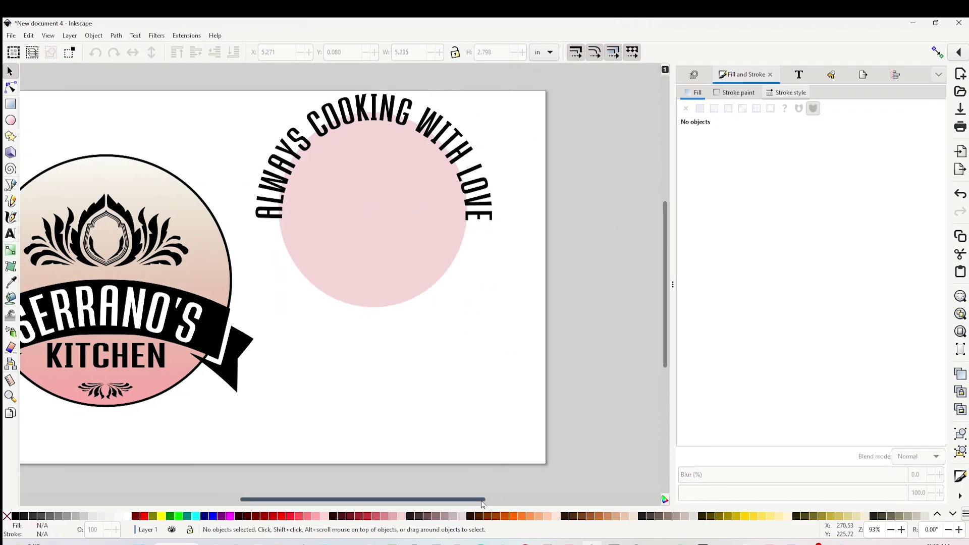
# Move the SERRANO'S KITCHEN badge right and shift the pink circle with its text aside
pyautogui.moveTo(483, 501); pyautogui.dragTo(427, 502)
pyautogui.click(331, 328)
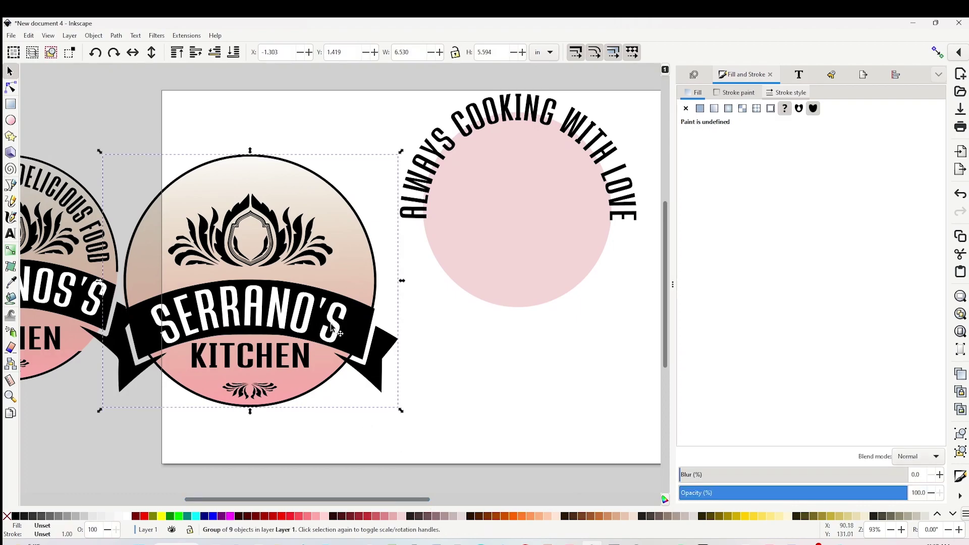
pyautogui.moveTo(332, 328); pyautogui.dragTo(431, 334)
pyautogui.moveTo(537, 239); pyautogui.dragTo(638, 277)
# Drag the curved slogan over the top of the badge and select it on its own
pyautogui.click(570, 150)
pyautogui.moveTo(569, 149); pyautogui.dragTo(317, 188)
pyautogui.click(523, 125)
pyautogui.click(545, 192)
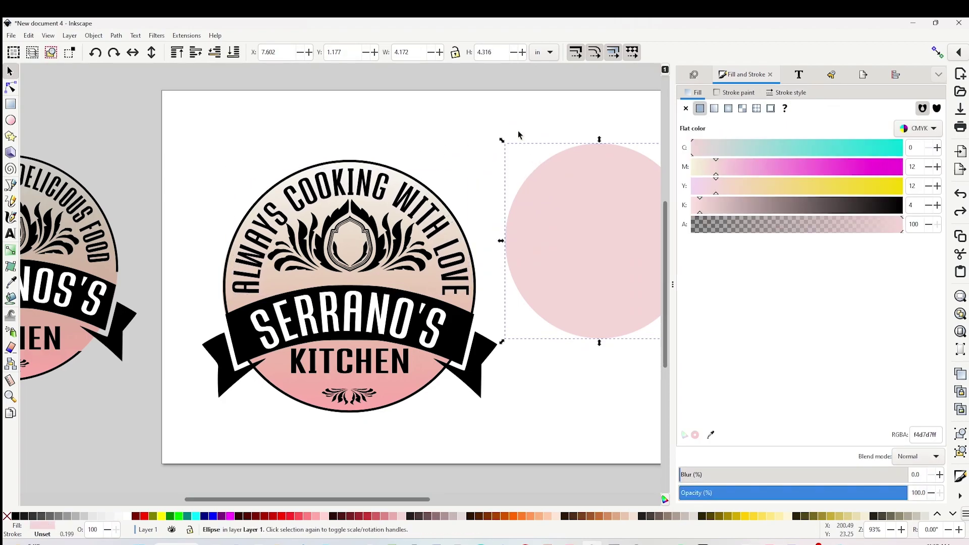
pyautogui.press('Escape')
pyautogui.click(553, 224)
pyautogui.click(340, 188)
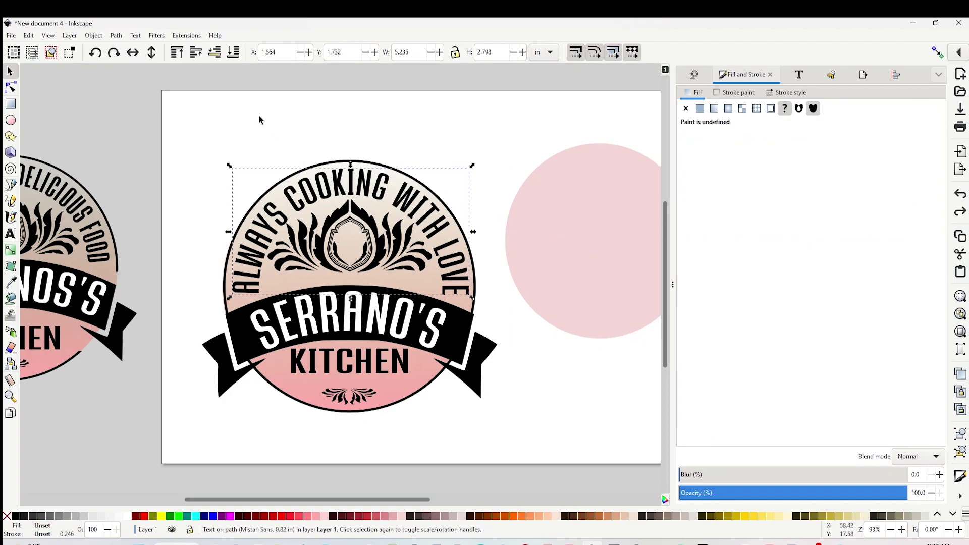
pyautogui.click(117, 36)
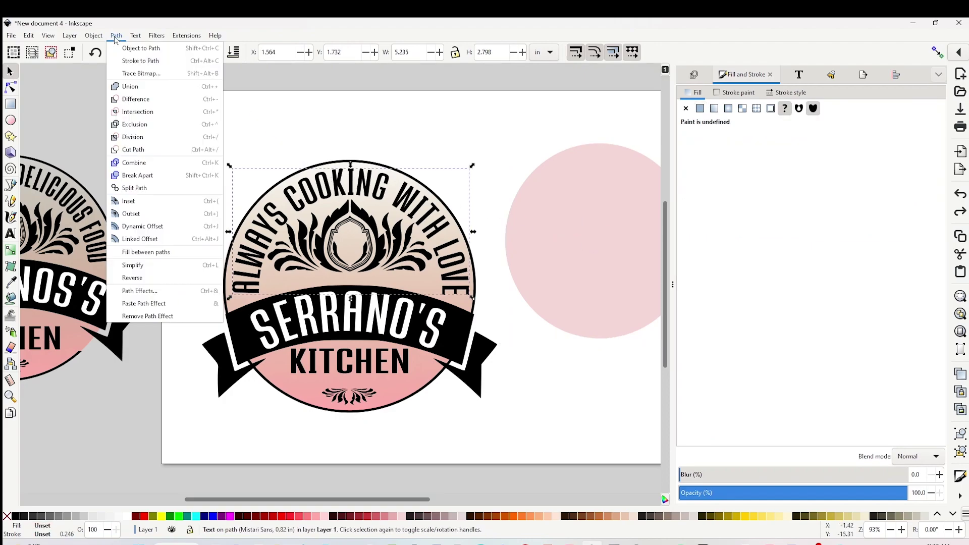
# Convert the curved slogan to a path with Object to Path and delete the pink guide circle
pyautogui.click(149, 55)
pyautogui.click(490, 126)
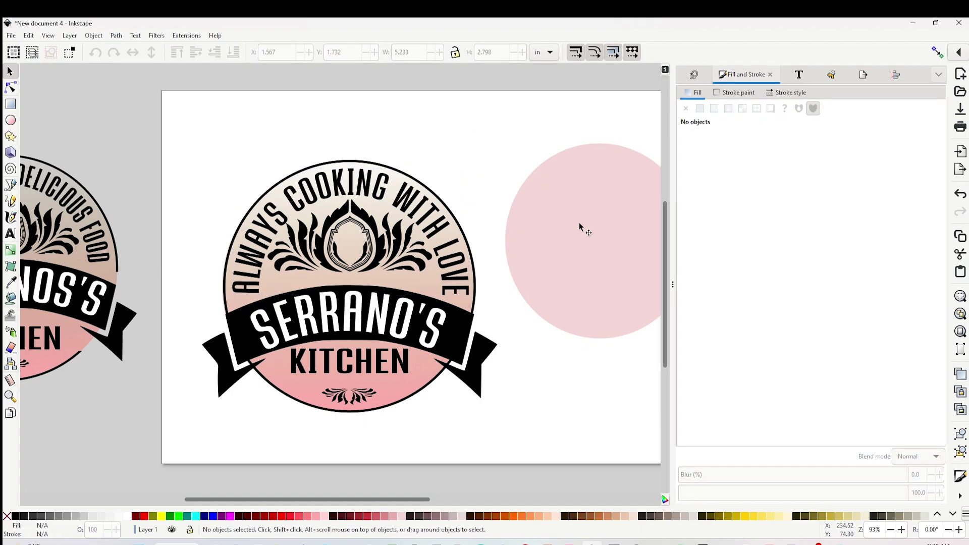
pyautogui.click(579, 222)
pyautogui.press('Delete')
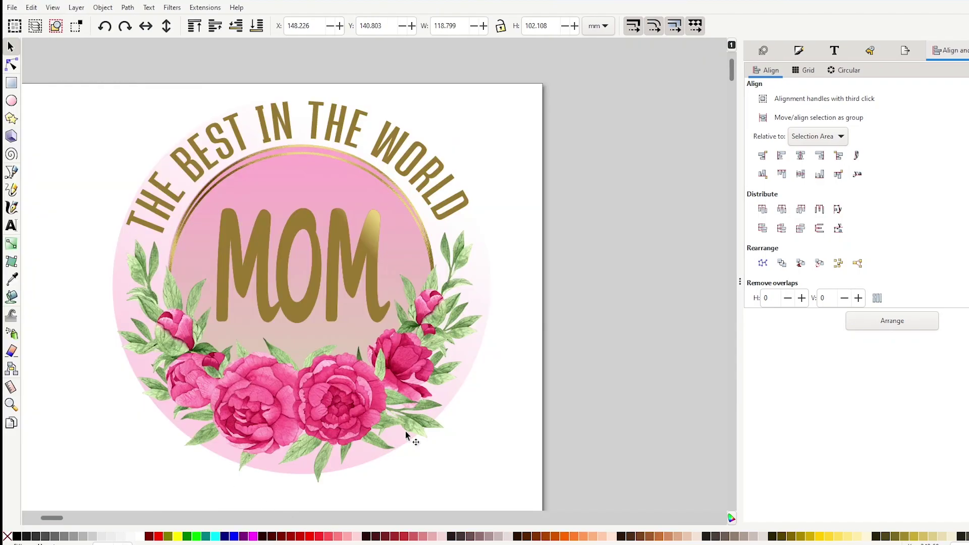
# Switch to another open document and pan to the 'LIFE IS ALWAYS BETTER ON A Cruise' design
pyautogui.hotkey('alt', 'f')
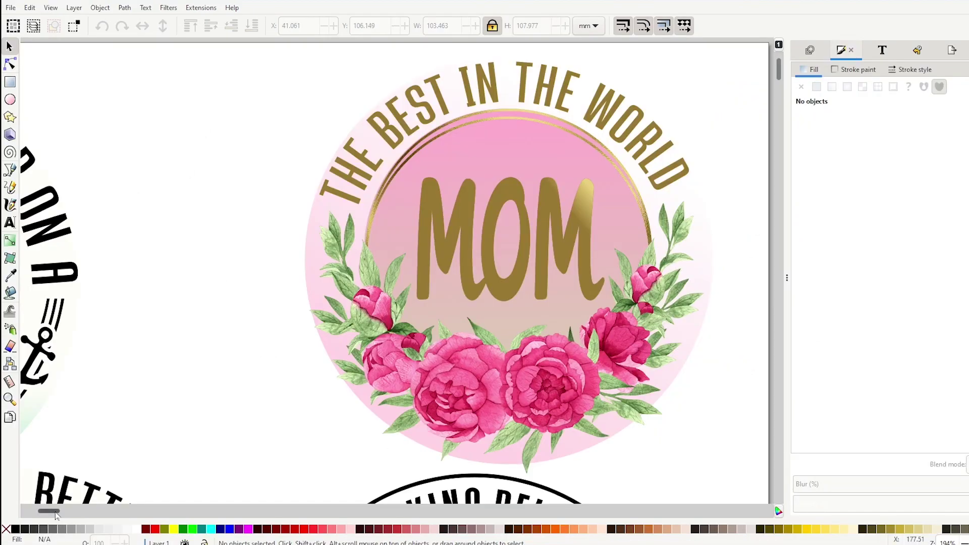
pyautogui.moveTo(64, 512); pyautogui.dragTo(51, 515)
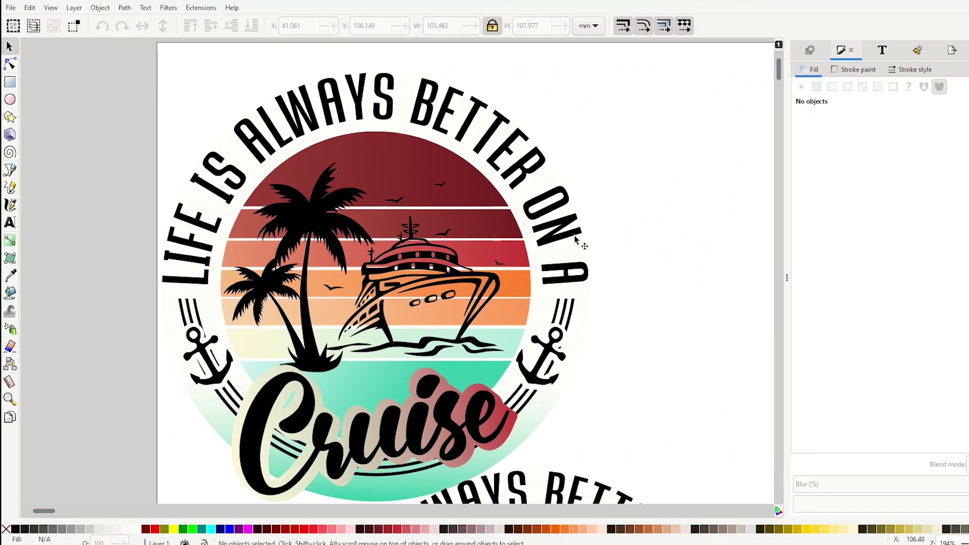
pyautogui.scroll(-2, 638, 374)
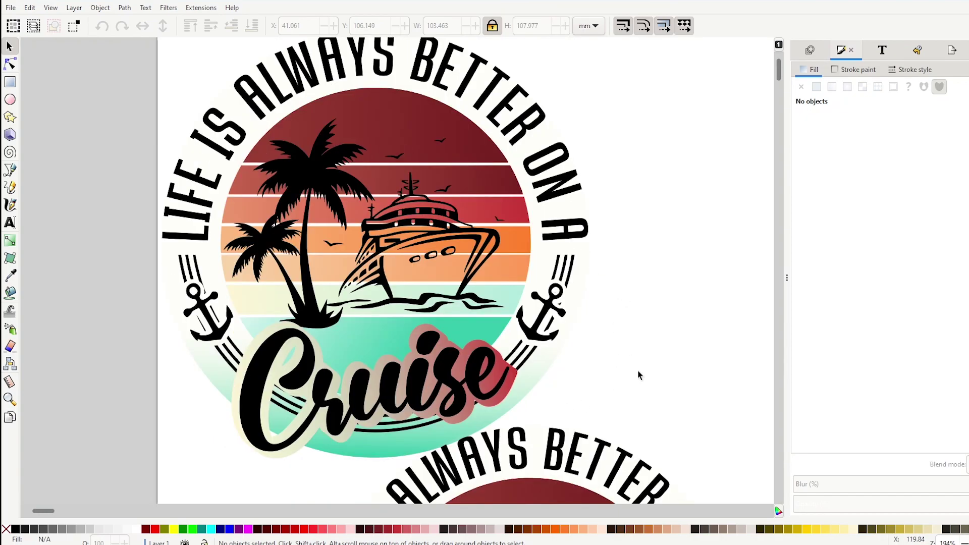